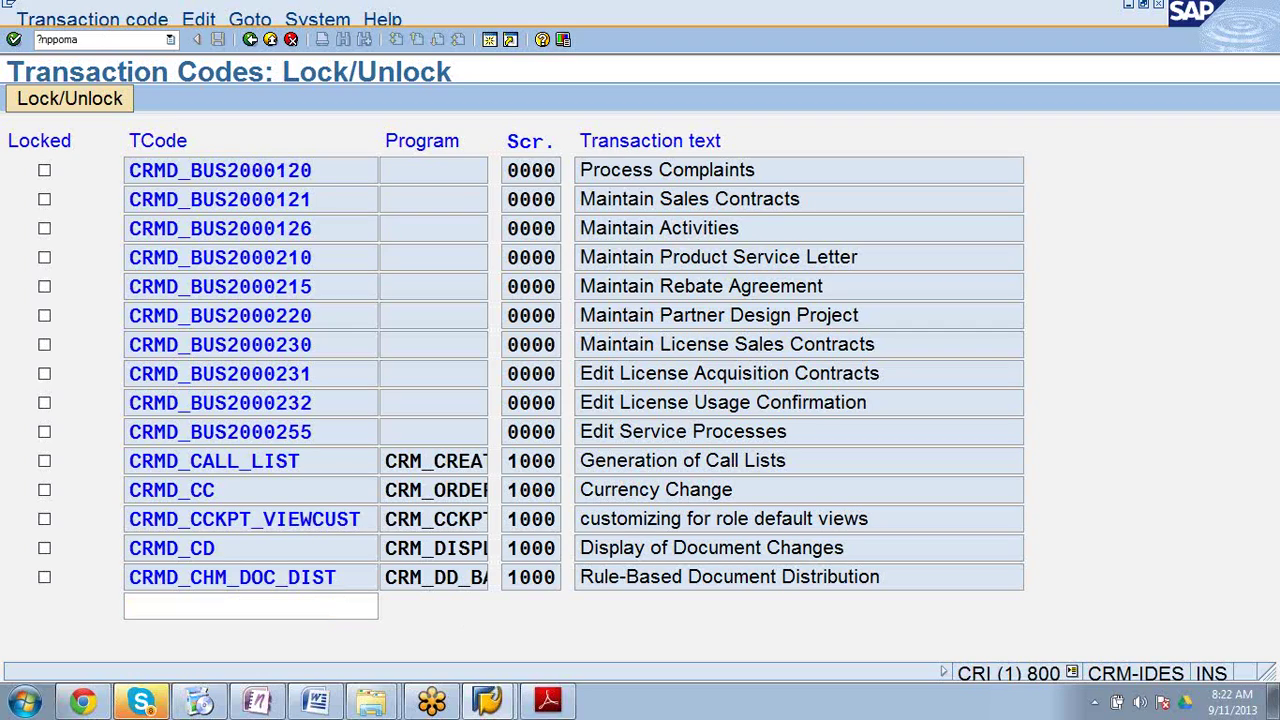
Step: Try to start the organizational model transaction with the command /ppoma_crm
{"action": "key", "text": "BackSpace"}
{"action": "key", "text": "BackSpace"}
{"action": "key", "text": "BackSpace"}
{"action": "key", "text": "BackSpace"}
{"action": "key", "text": "BackSpace"}
{"action": "key", "text": "BackSpace"}
{"action": "key", "text": "BackSpace"}
{"action": "type", "text": "/ppoma_crm"}
{"action": "key", "text": "Return"}
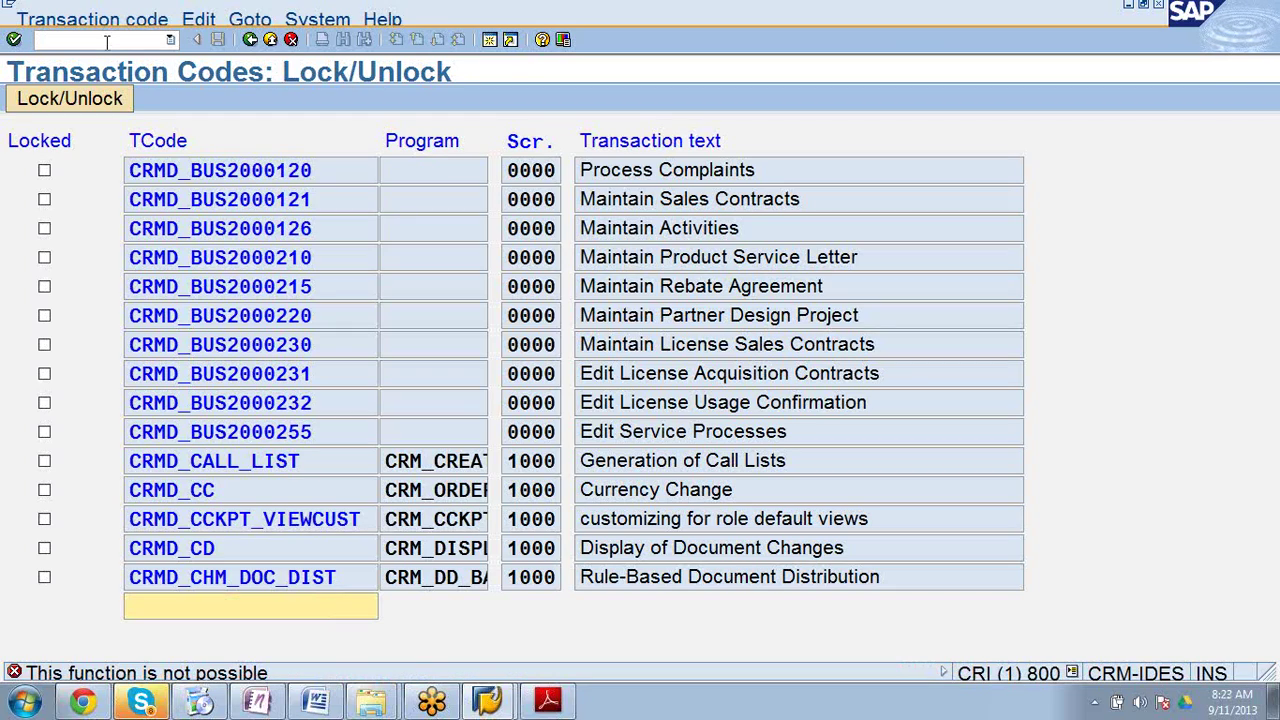
Step: Open the CRM organizational model in change mode with the command /nppoma_crm
{"action": "type", "text": "/n"}
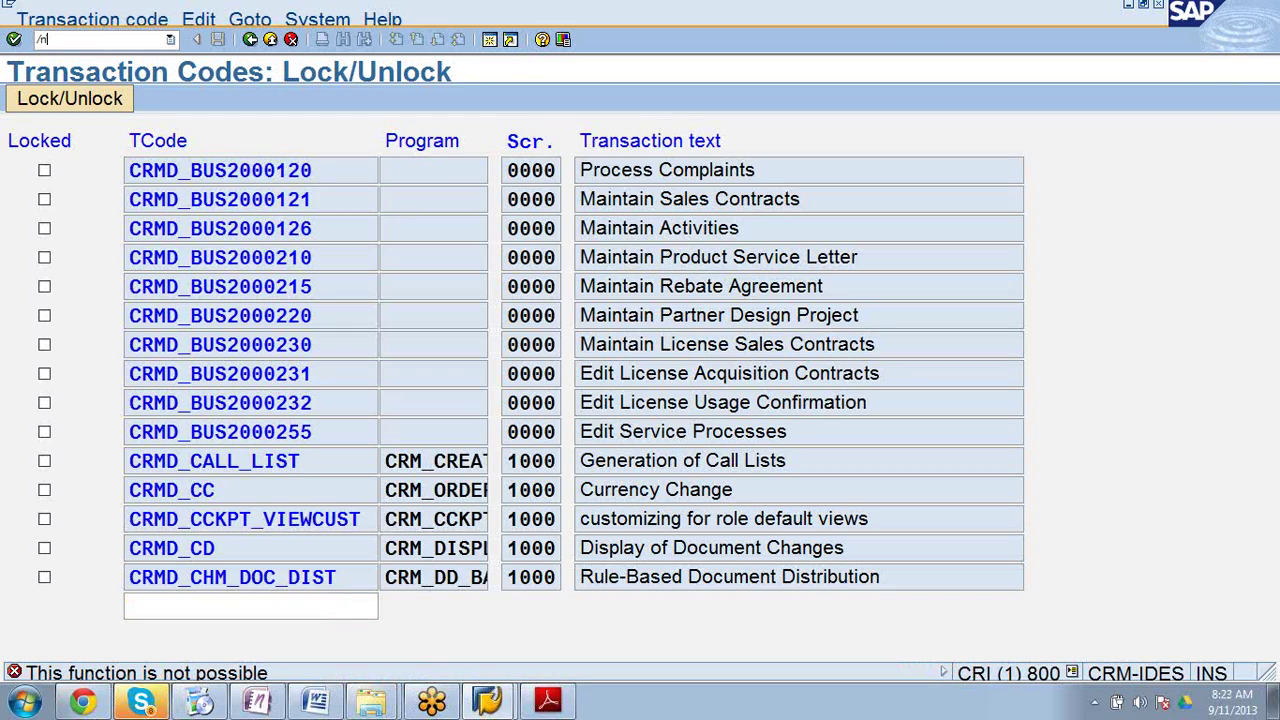
{"action": "type", "text": "ppoma_crm"}
{"action": "key", "text": "Return"}
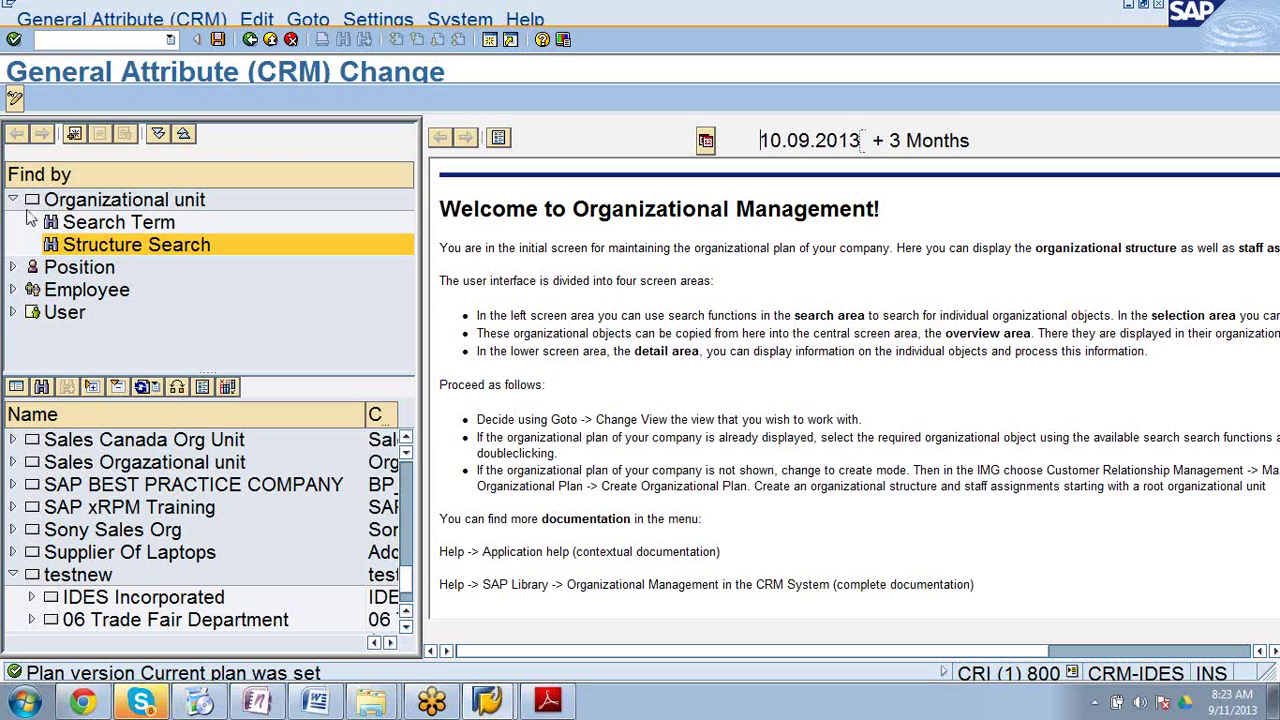
Step: Search the organizational units for the name "IDES inc" and open IDES Incorporated in the assignment plan
{"action": "left_click", "coordinate": [110, 246]}
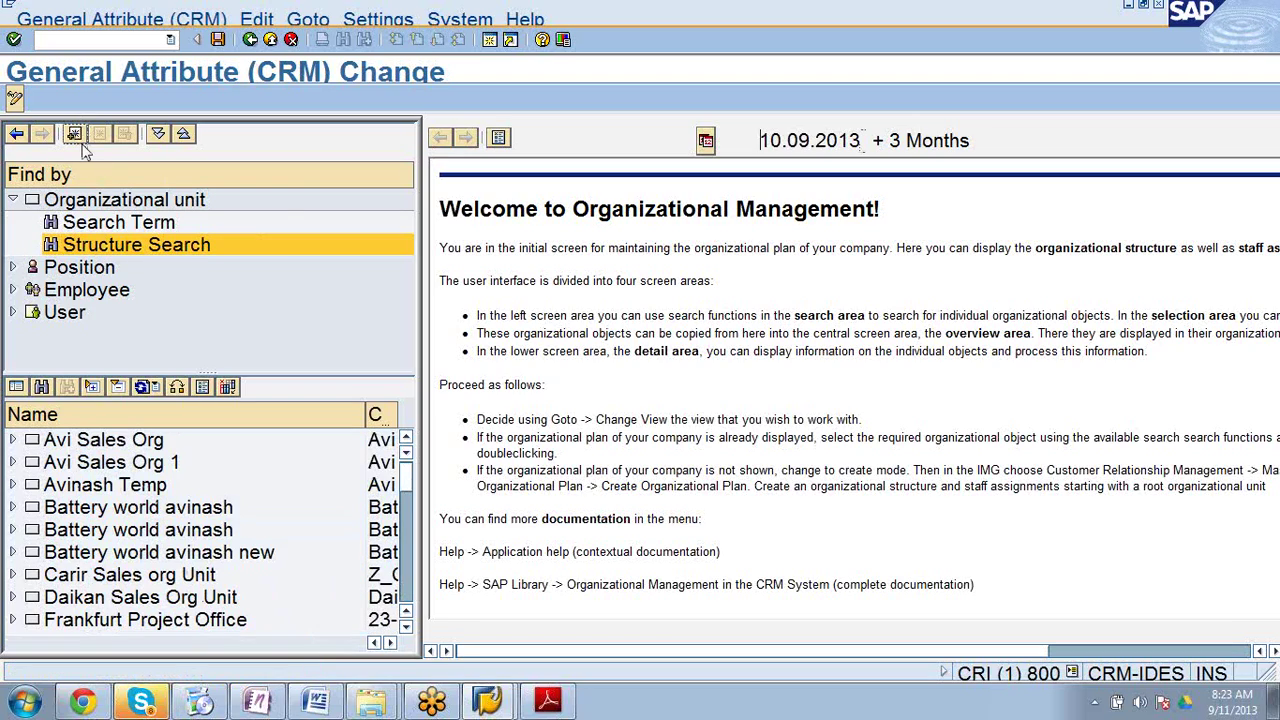
{"action": "left_click", "coordinate": [102, 224]}
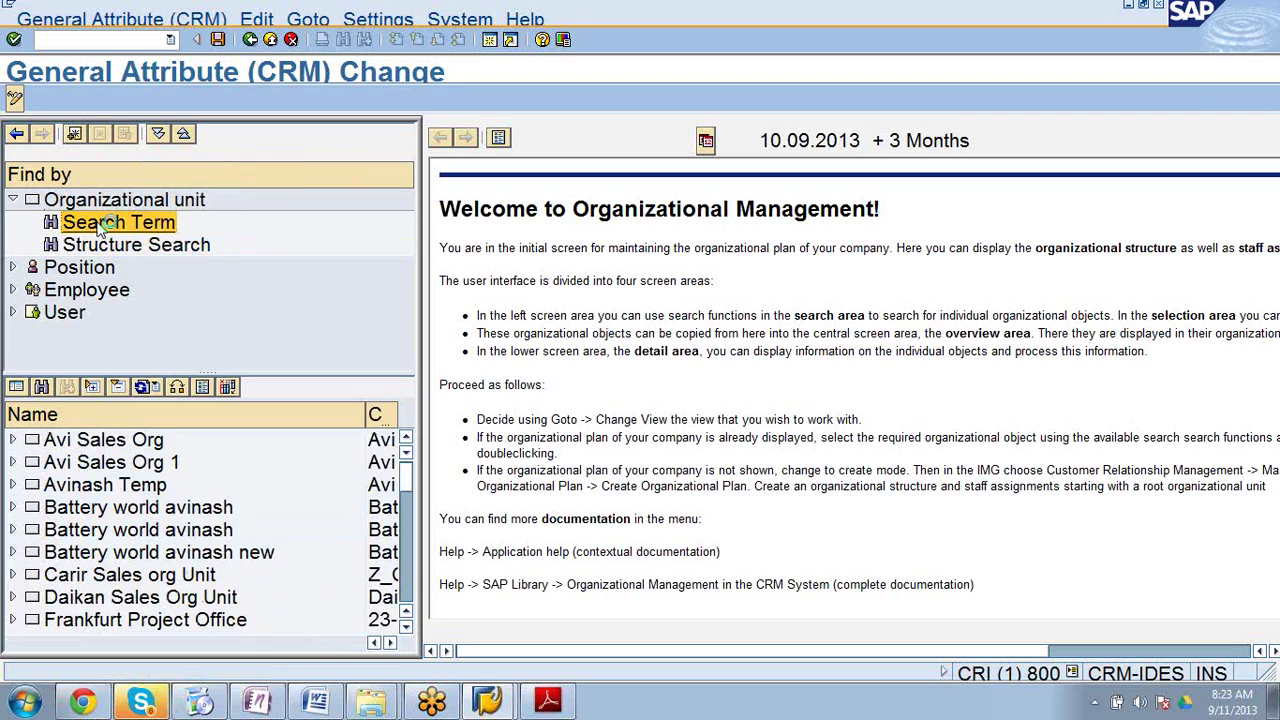
{"action": "double_click", "coordinate": [98, 223]}
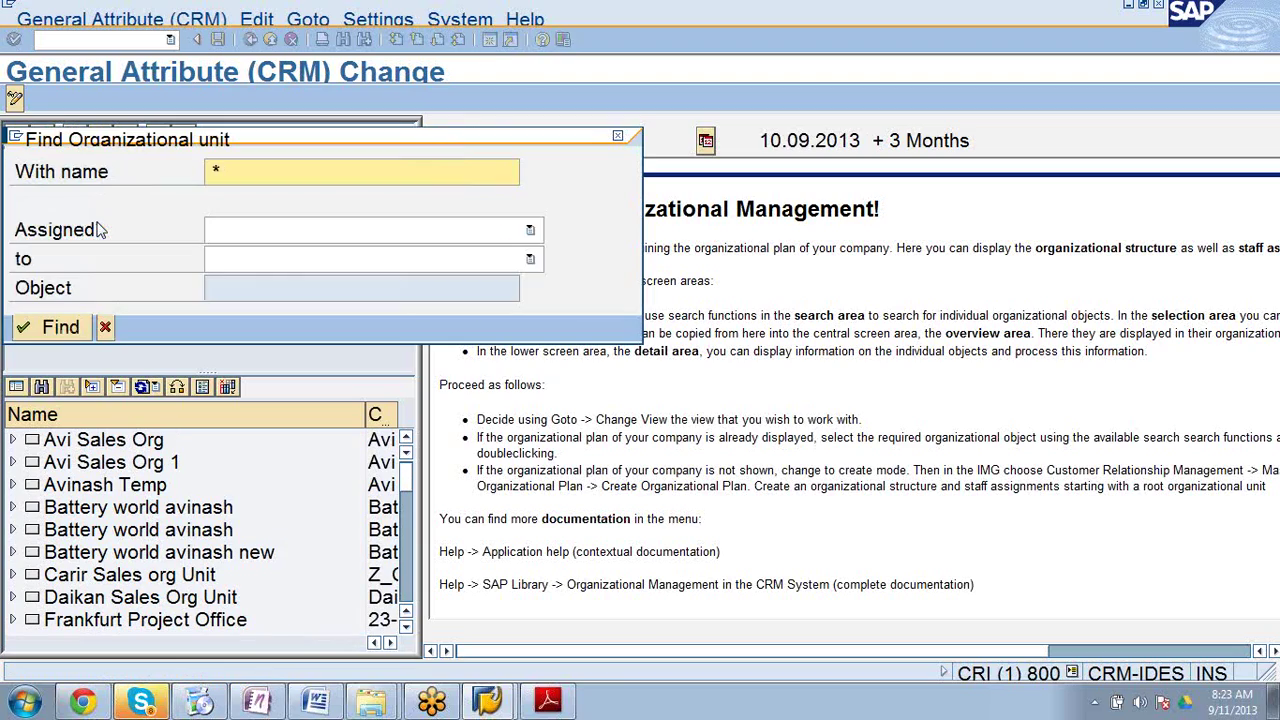
{"action": "key", "text": "Delete"}
{"action": "type", "text": "IDES"}
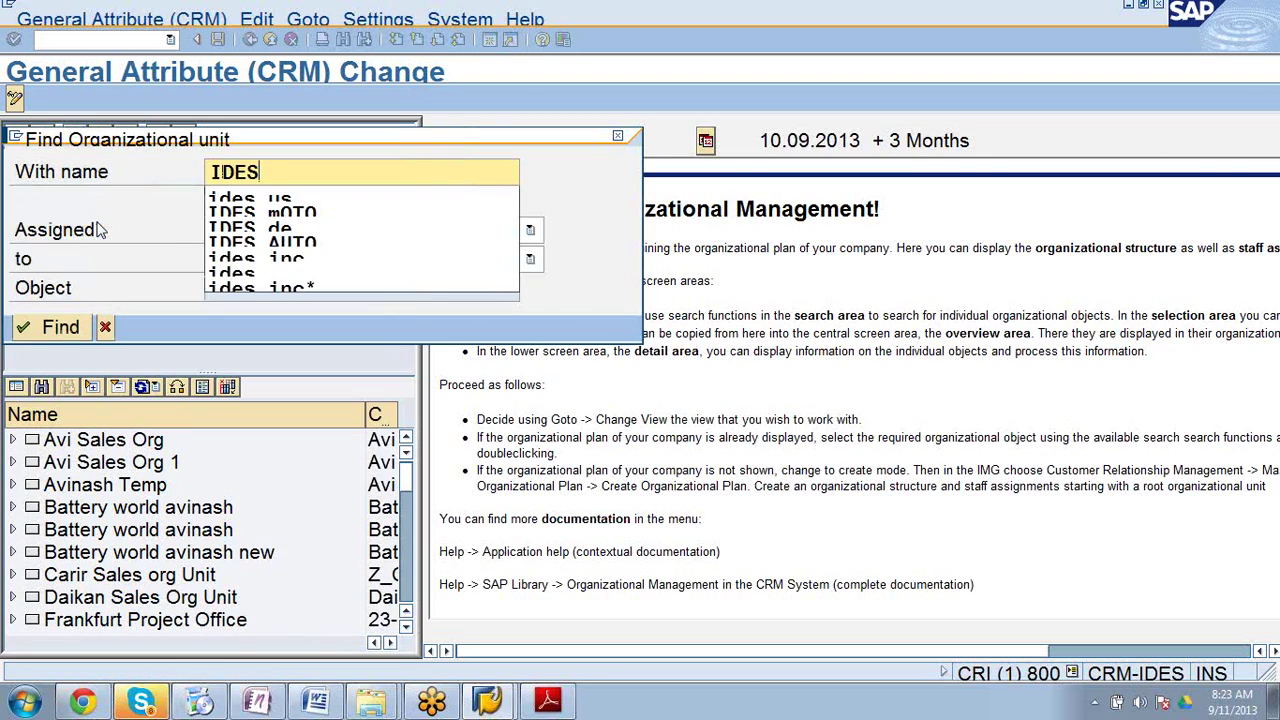
{"action": "type", "text": " ic"}
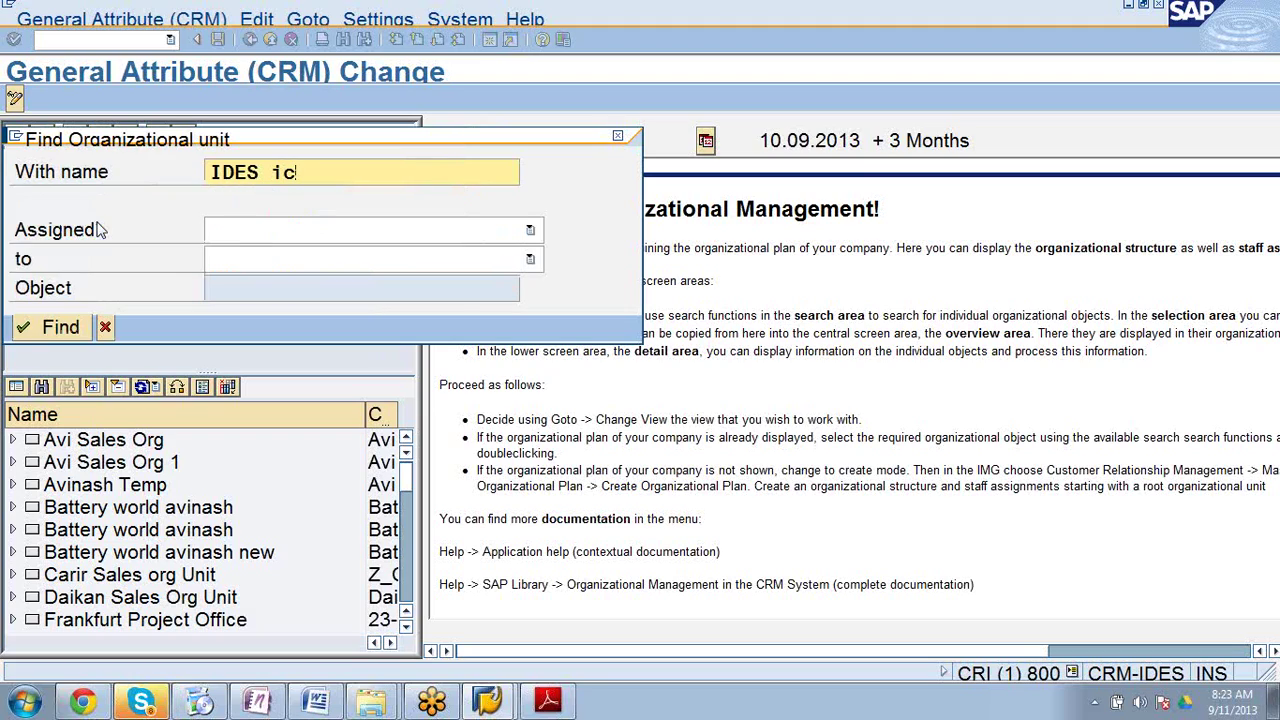
{"action": "key", "text": "BackSpace"}
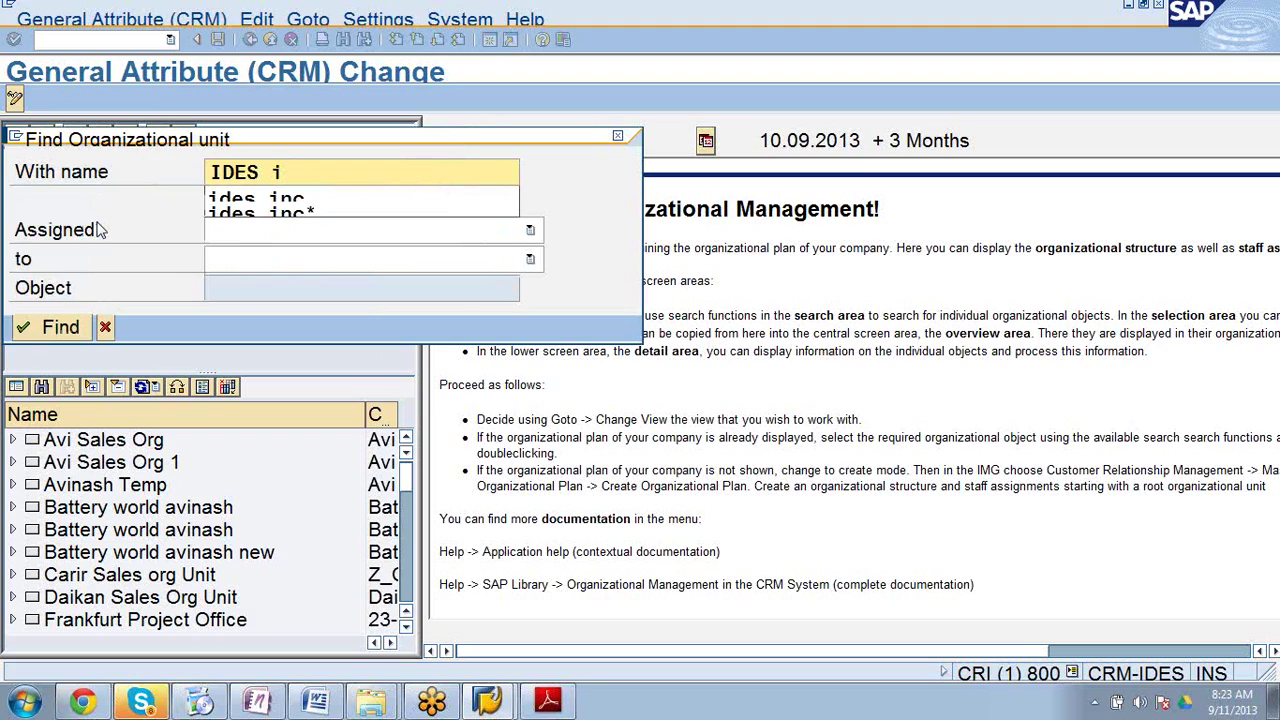
{"action": "type", "text": "nc"}
{"action": "key", "text": "Return"}
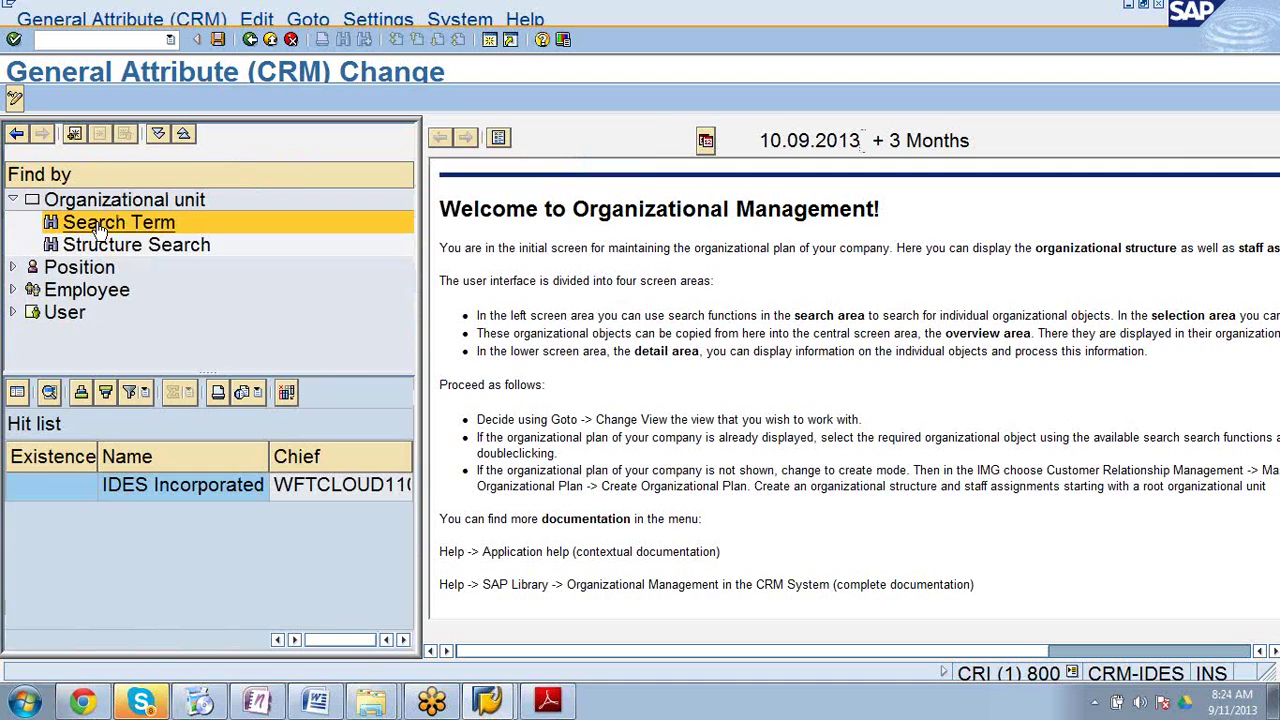
{"action": "double_click", "coordinate": [208, 488]}
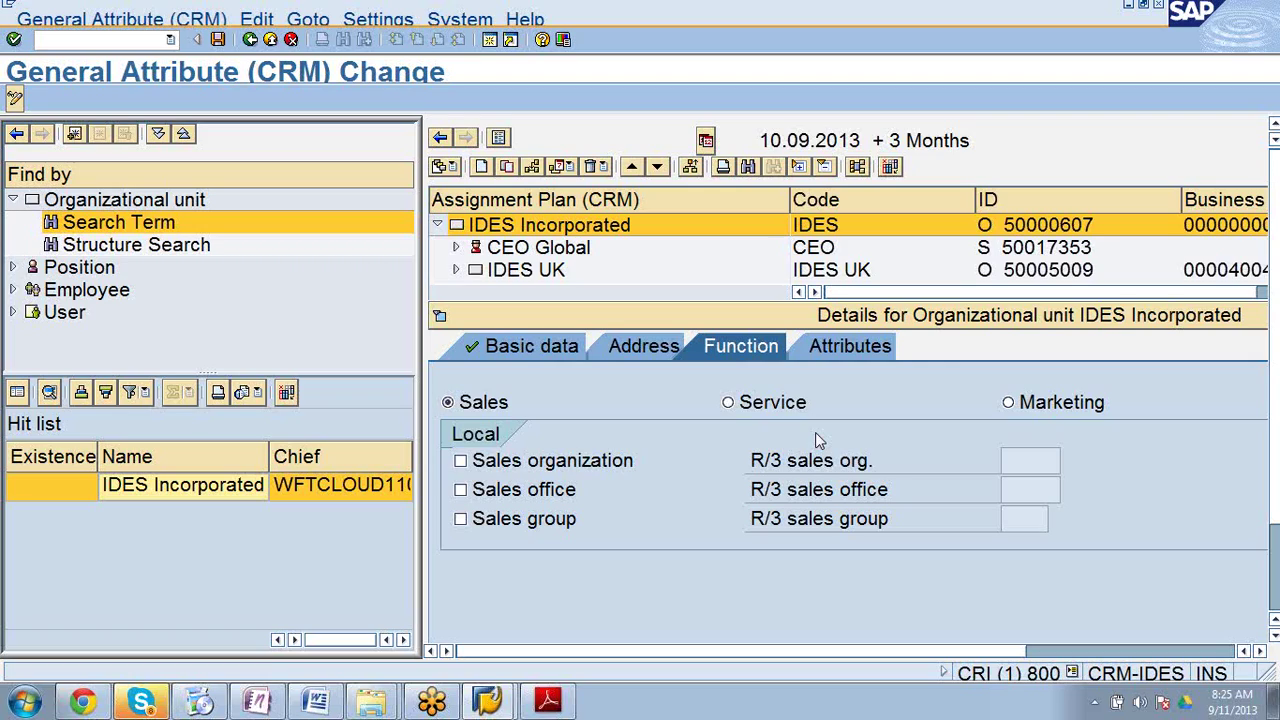
Step: Expand IDES DE in the assignment plan and show the function details of DE Frankfurt (Sales Org. 1000)
{"action": "left_click", "coordinate": [524, 272]}
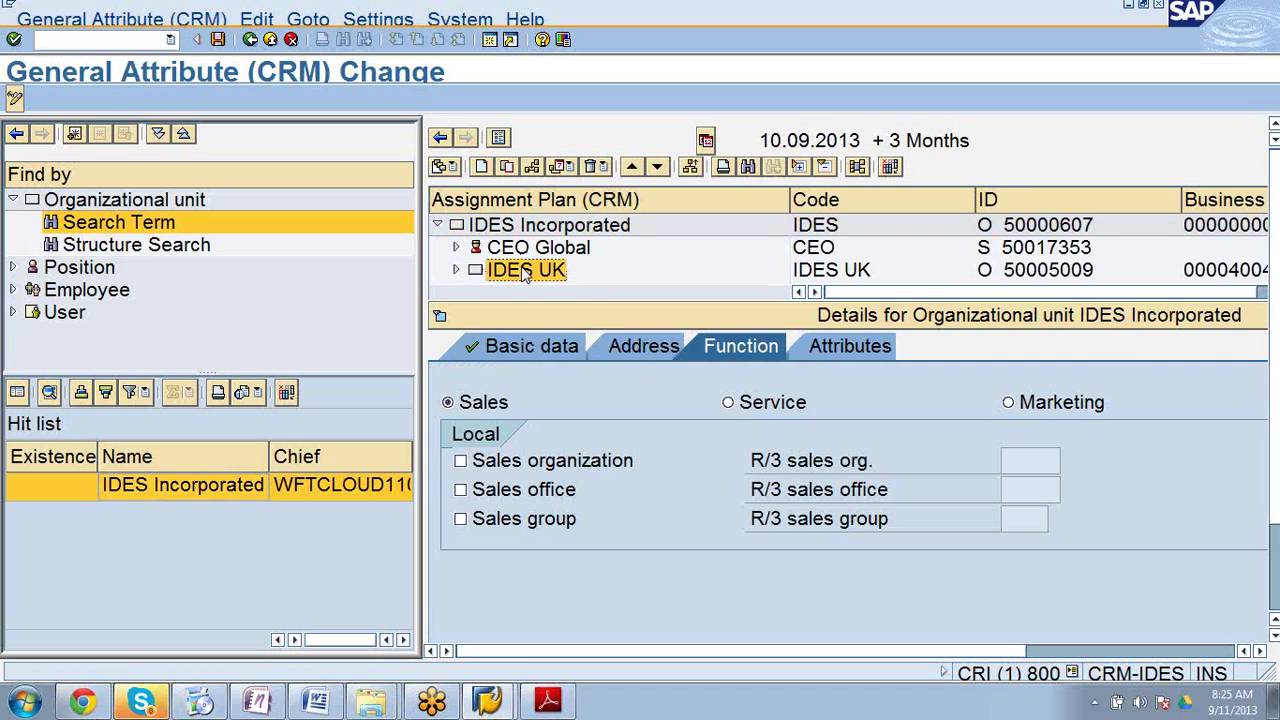
{"action": "left_click", "coordinate": [496, 314]}
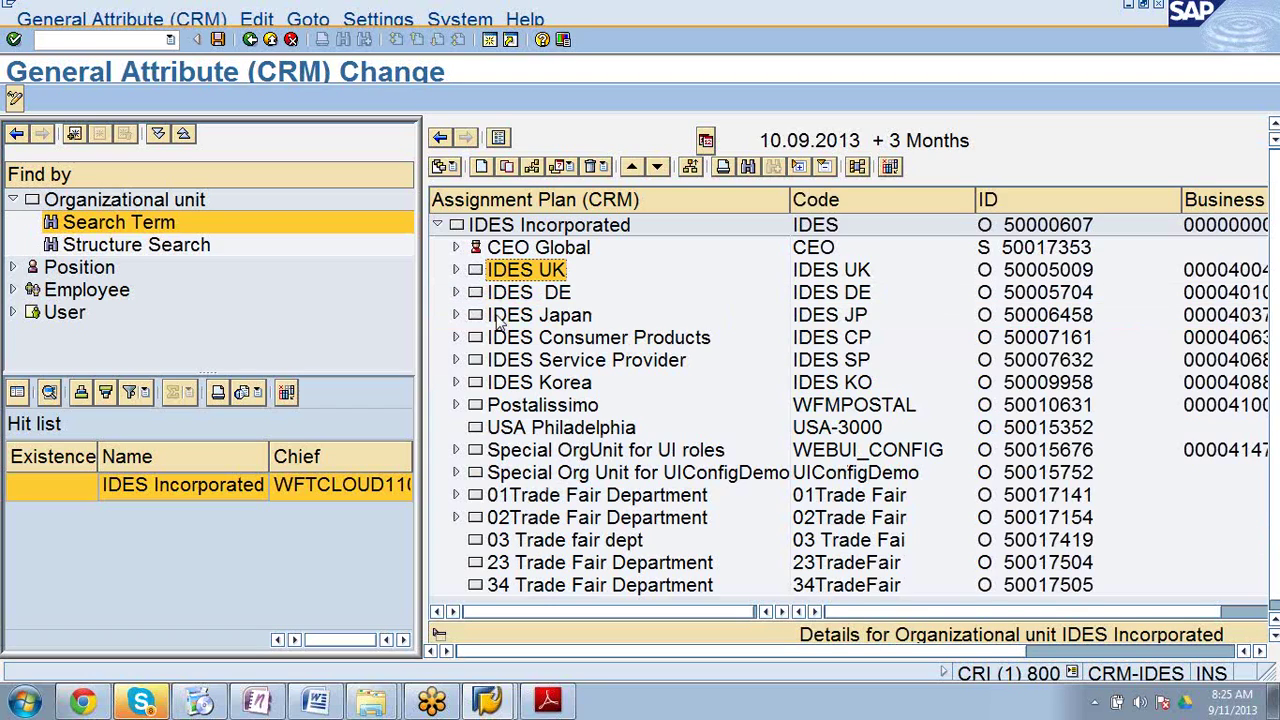
{"action": "left_click", "coordinate": [539, 342]}
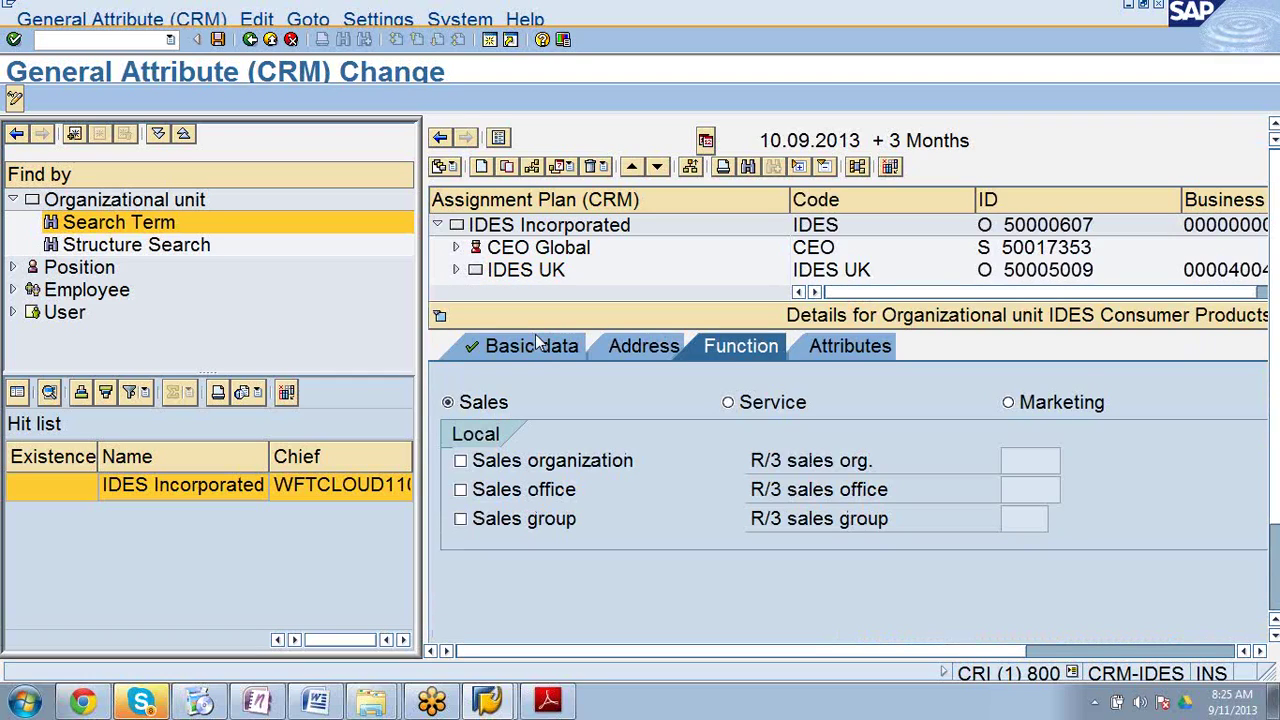
{"action": "left_click", "coordinate": [487, 316]}
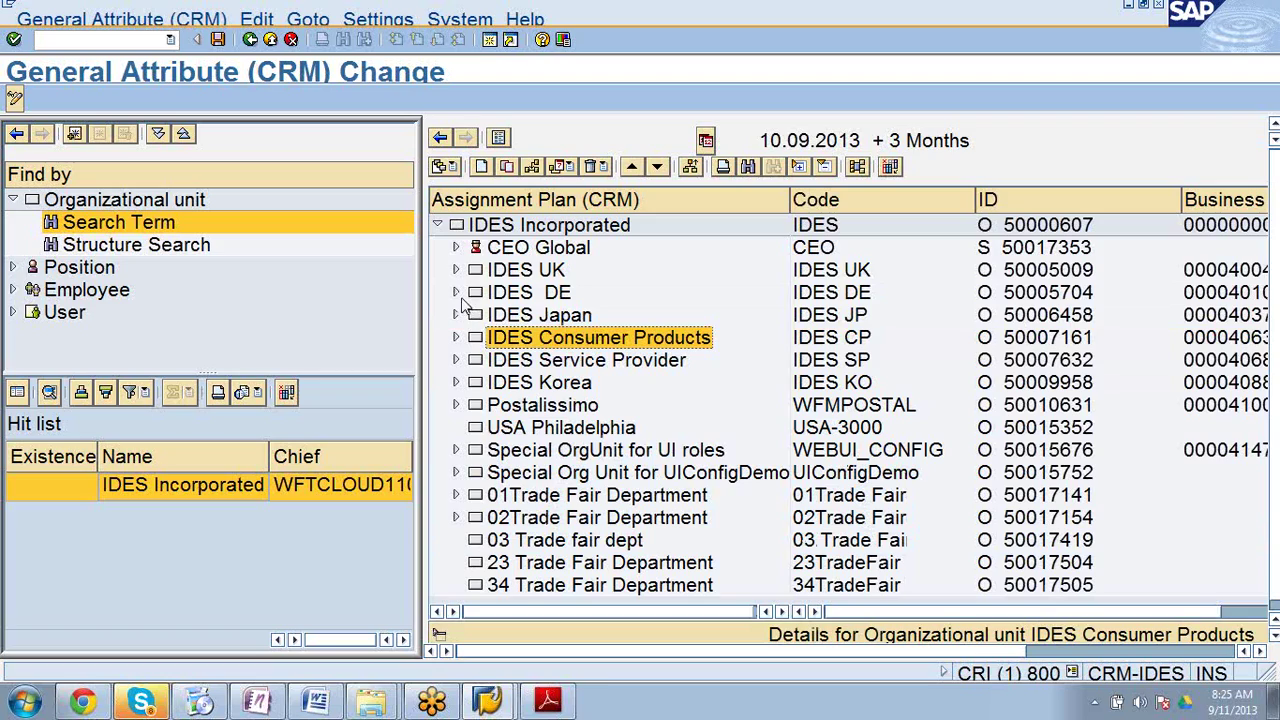
{"action": "left_click", "coordinate": [527, 293]}
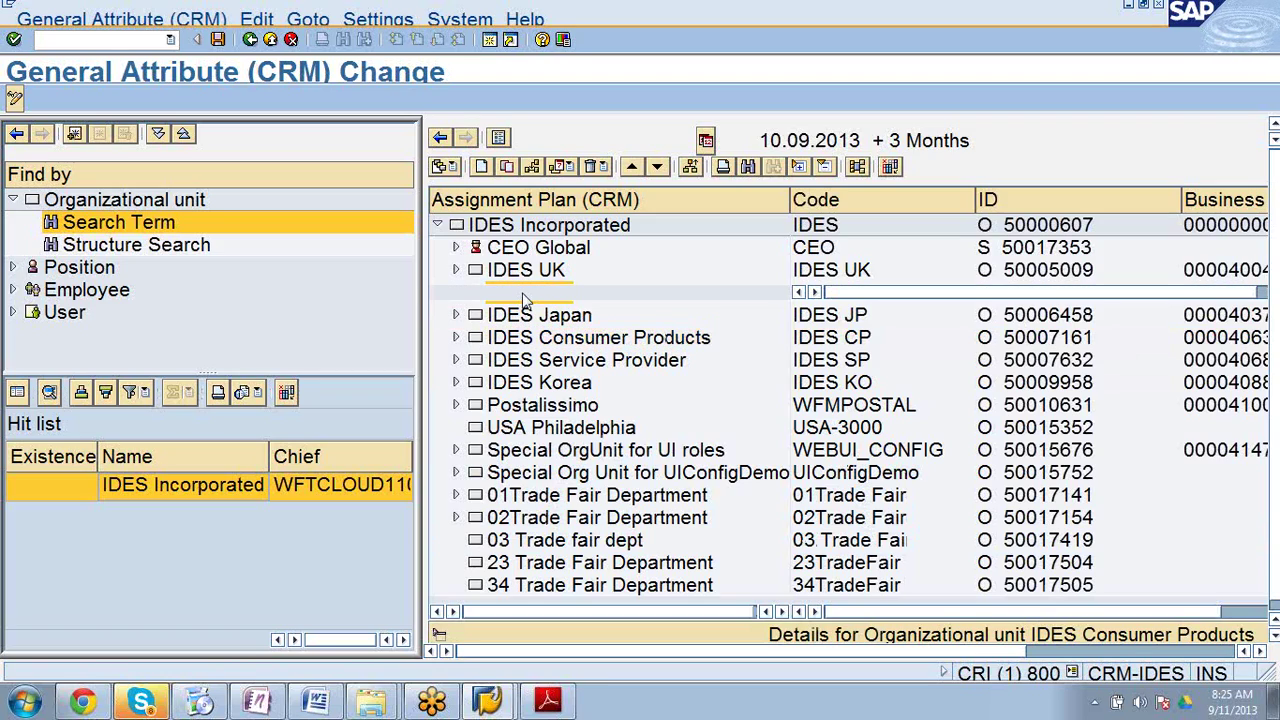
{"action": "left_click", "coordinate": [456, 271]}
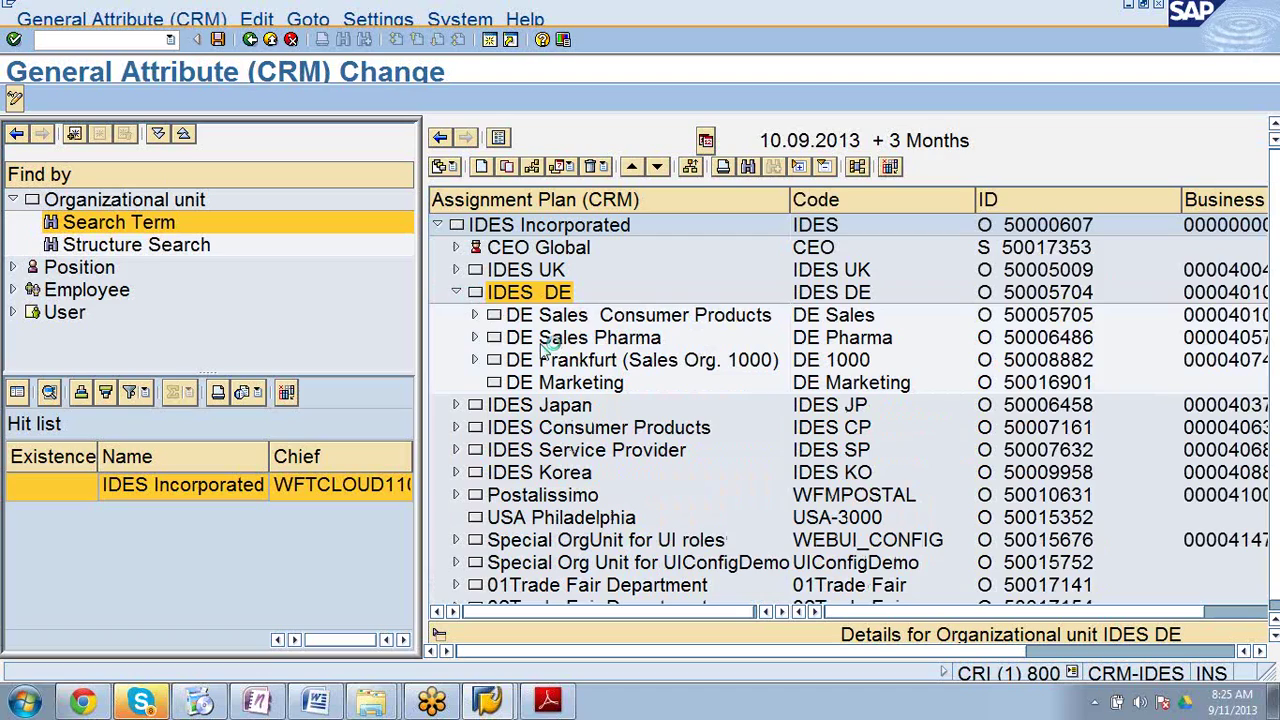
{"action": "double_click", "coordinate": [565, 362]}
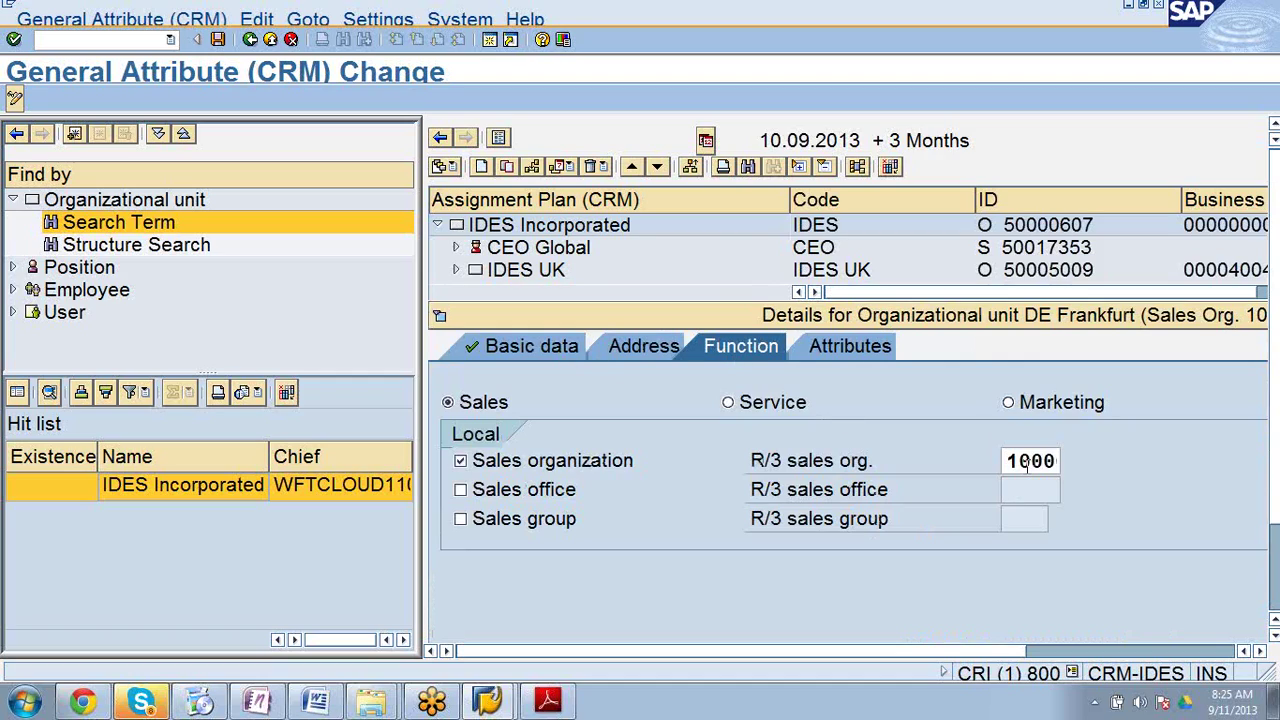
Step: Check the function details of the DE Sales Pharma unit and of its parent unit IDES DE
{"action": "left_click", "coordinate": [741, 315]}
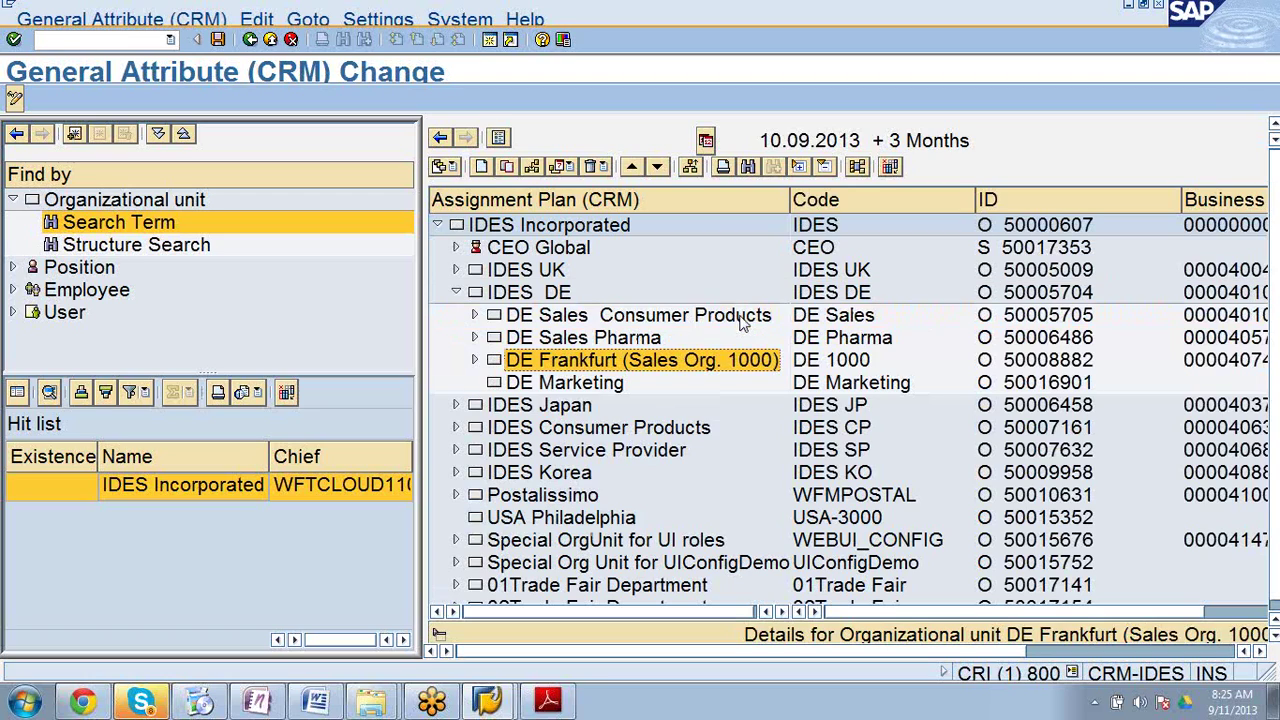
{"action": "double_click", "coordinate": [592, 338]}
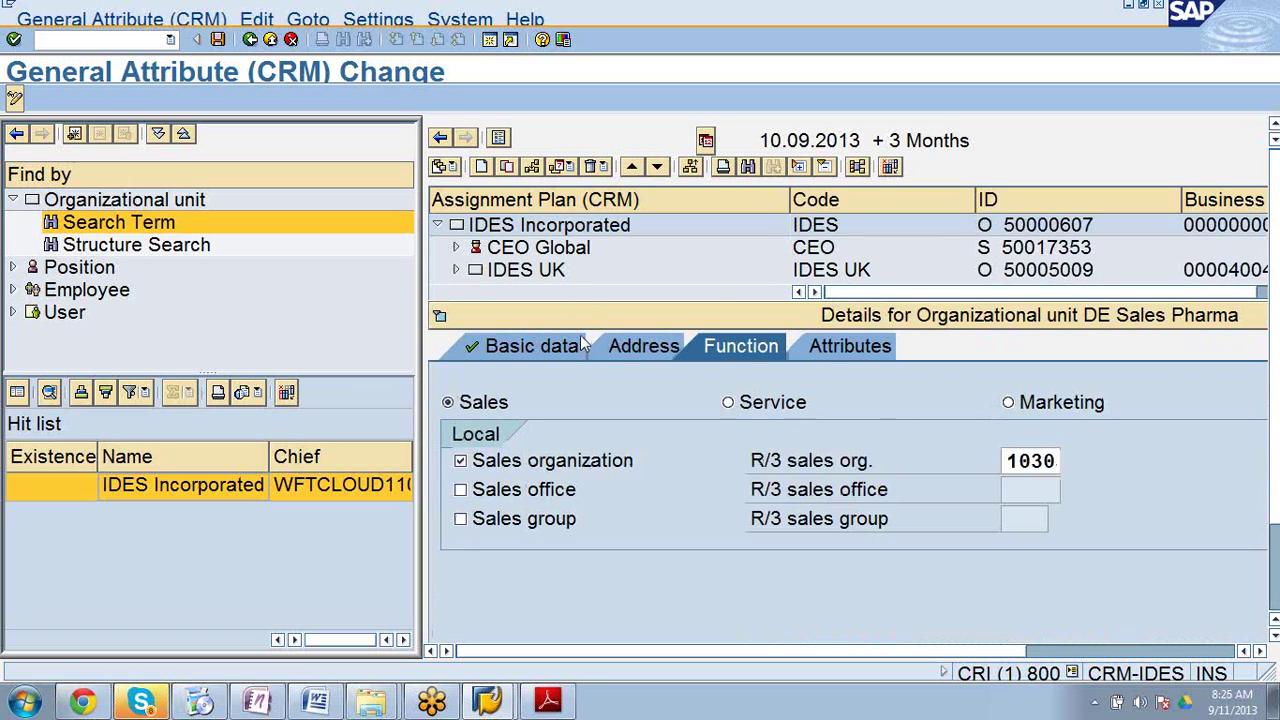
{"action": "left_click", "coordinate": [583, 315]}
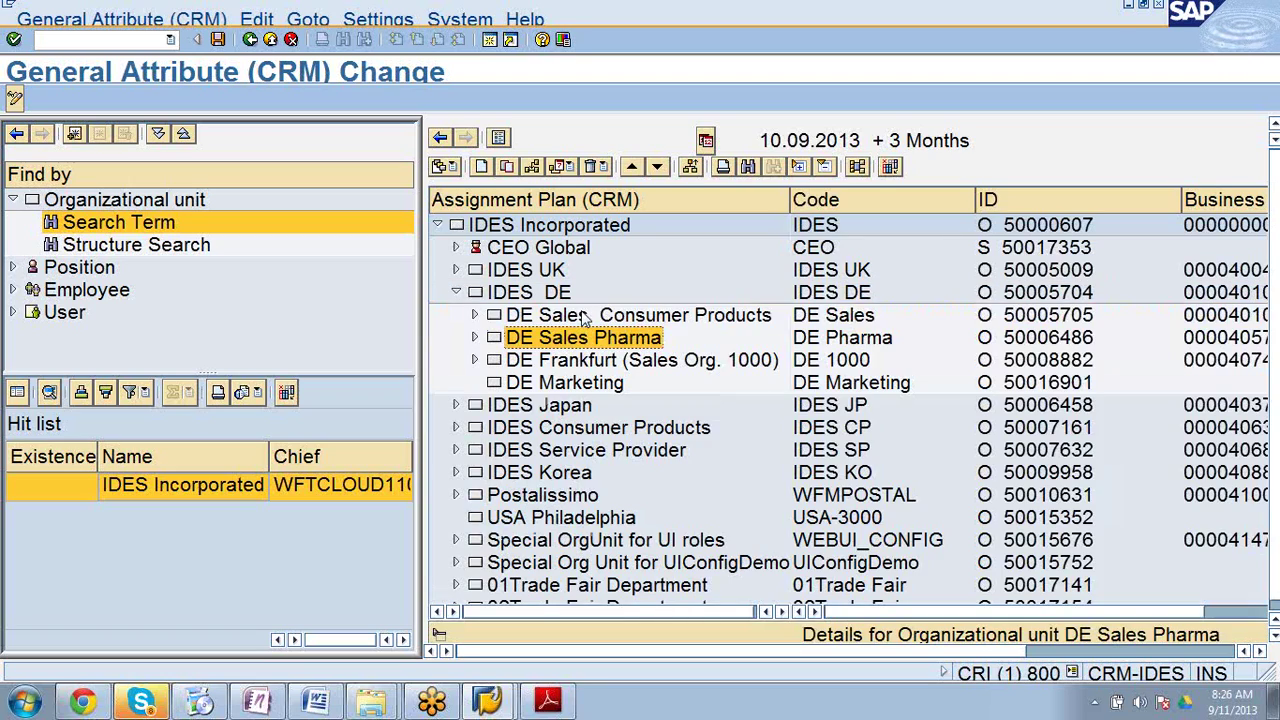
{"action": "double_click", "coordinate": [550, 294]}
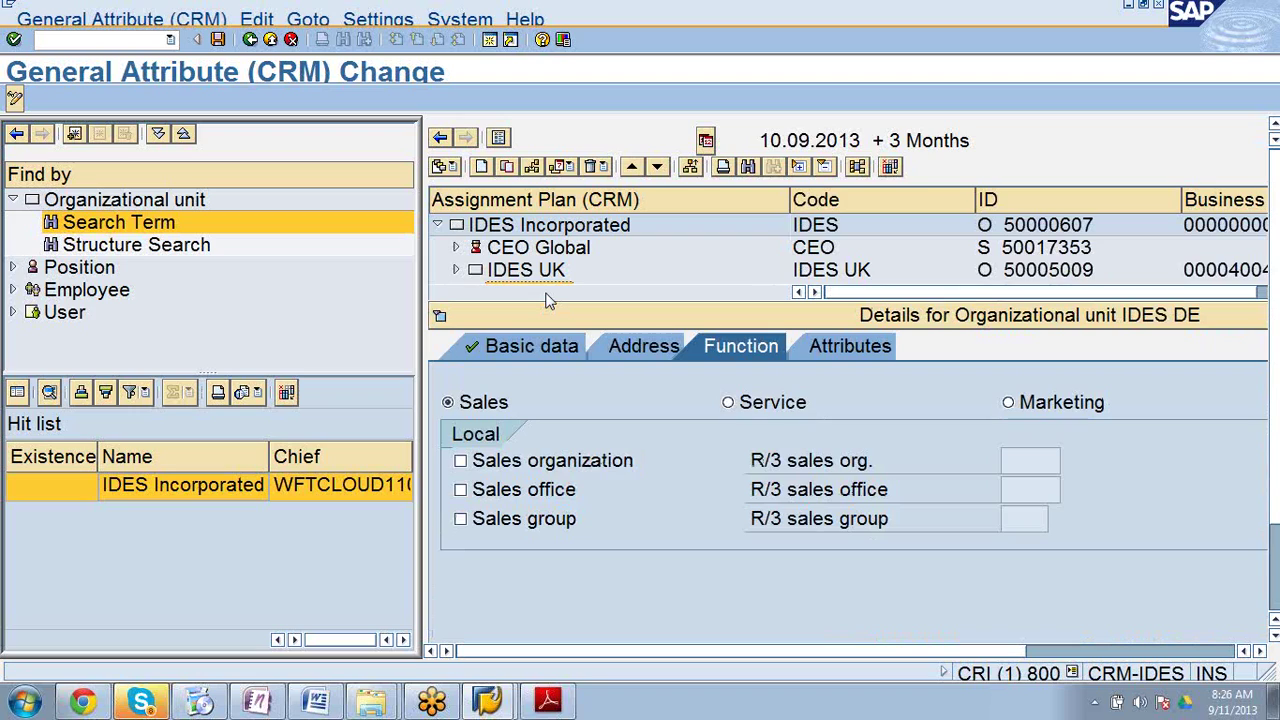
Step: Switch to the CR100 PDF in Adobe Reader, review the organizational model example in Figure 32, and leave the document
{"action": "left_click", "coordinate": [548, 703]}
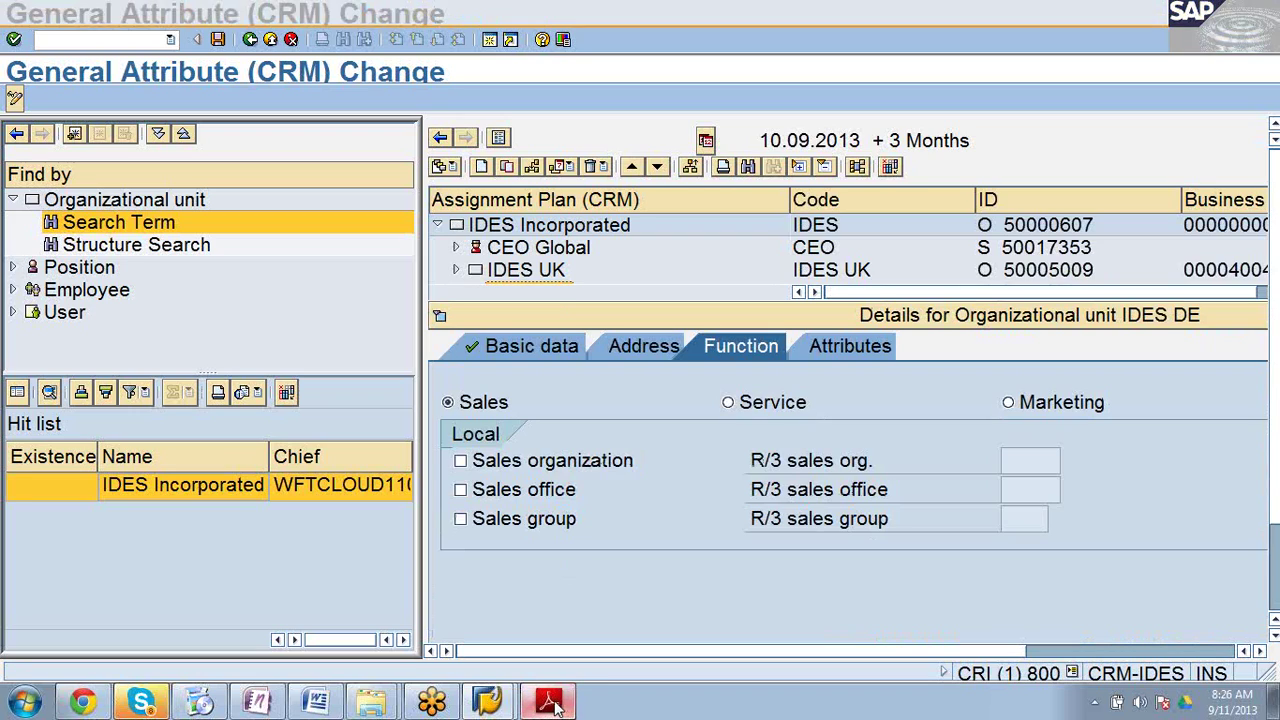
{"action": "scroll", "coordinate": [553, 705], "scroll_direction": "up", "scroll_amount": 20}
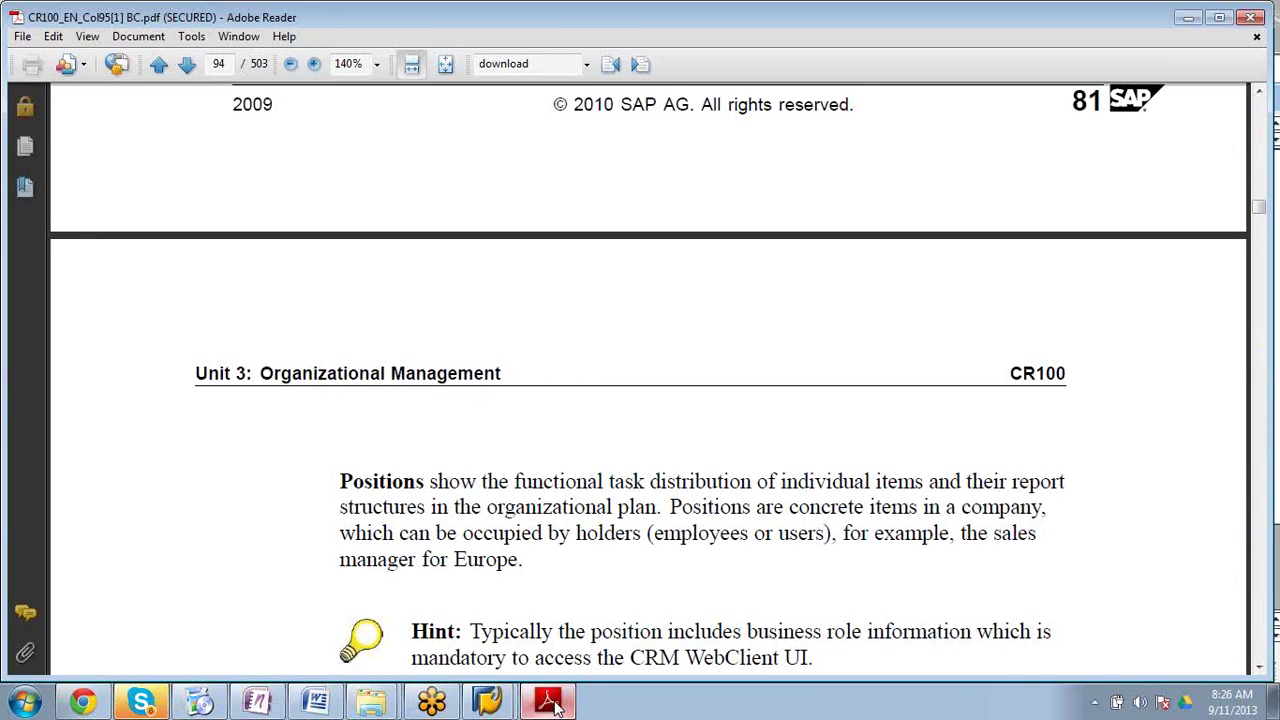
{"action": "scroll", "coordinate": [553, 705], "scroll_direction": "up", "scroll_amount": 6}
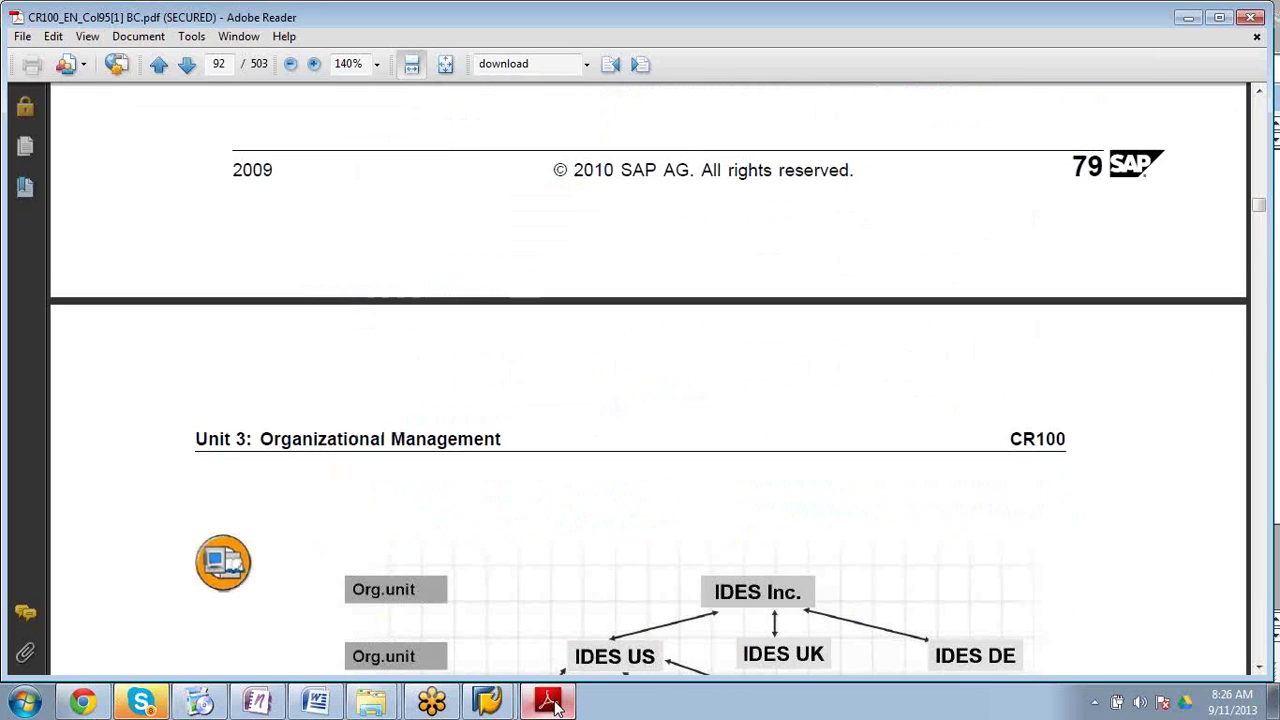
{"action": "scroll", "coordinate": [553, 705], "scroll_direction": "down", "scroll_amount": 10}
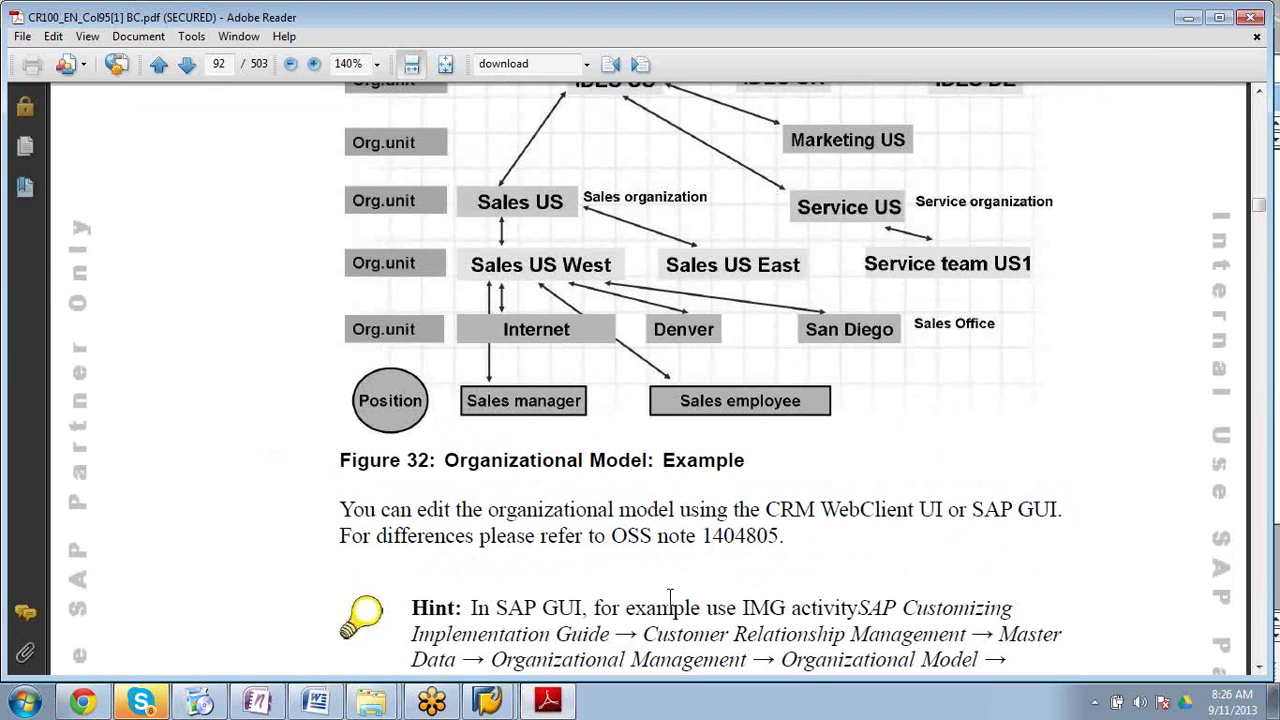
{"action": "left_click", "coordinate": [1251, 18]}
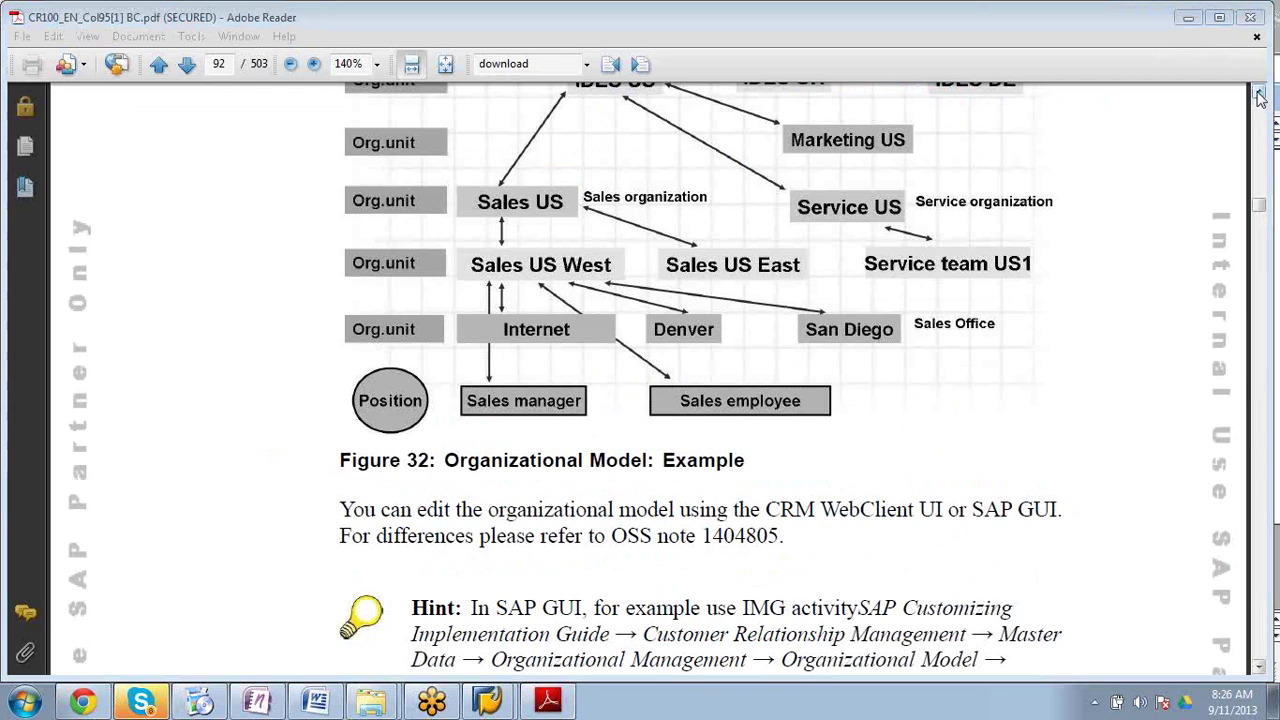
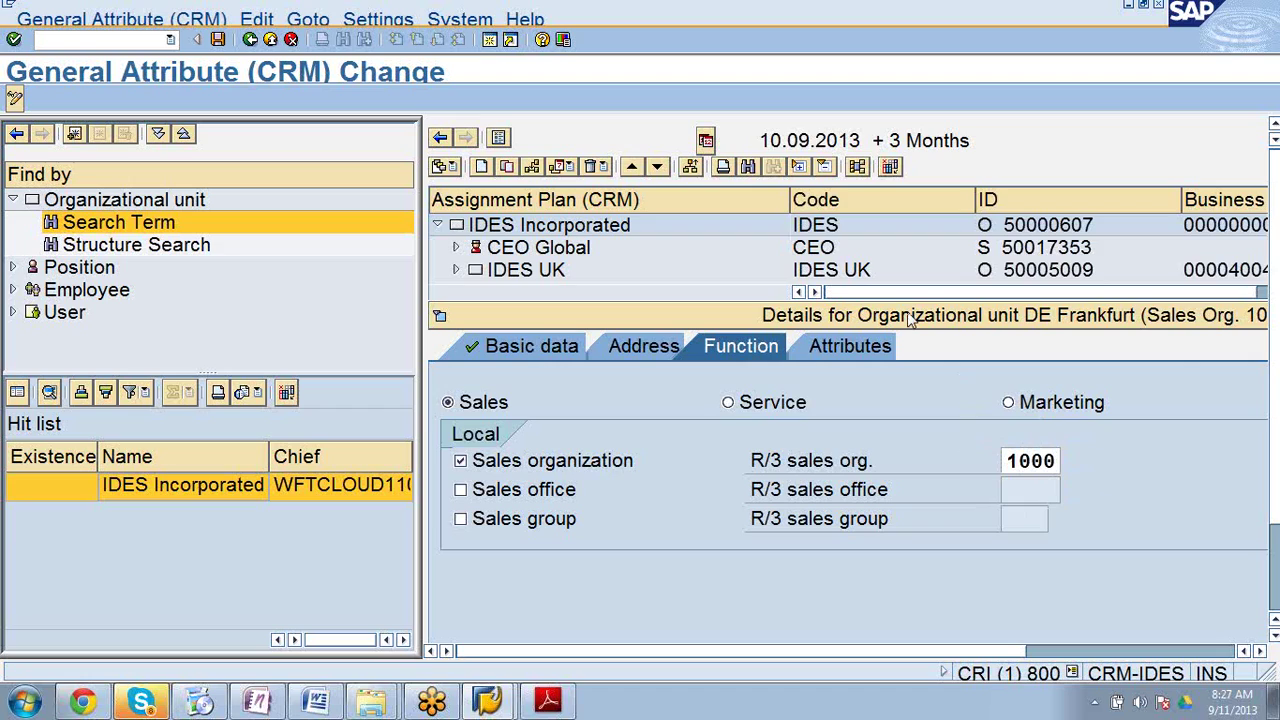
Step: Check the function details of the DE Marketing unit under IDES DE and return to the full assignment plan
{"action": "left_click", "coordinate": [906, 316]}
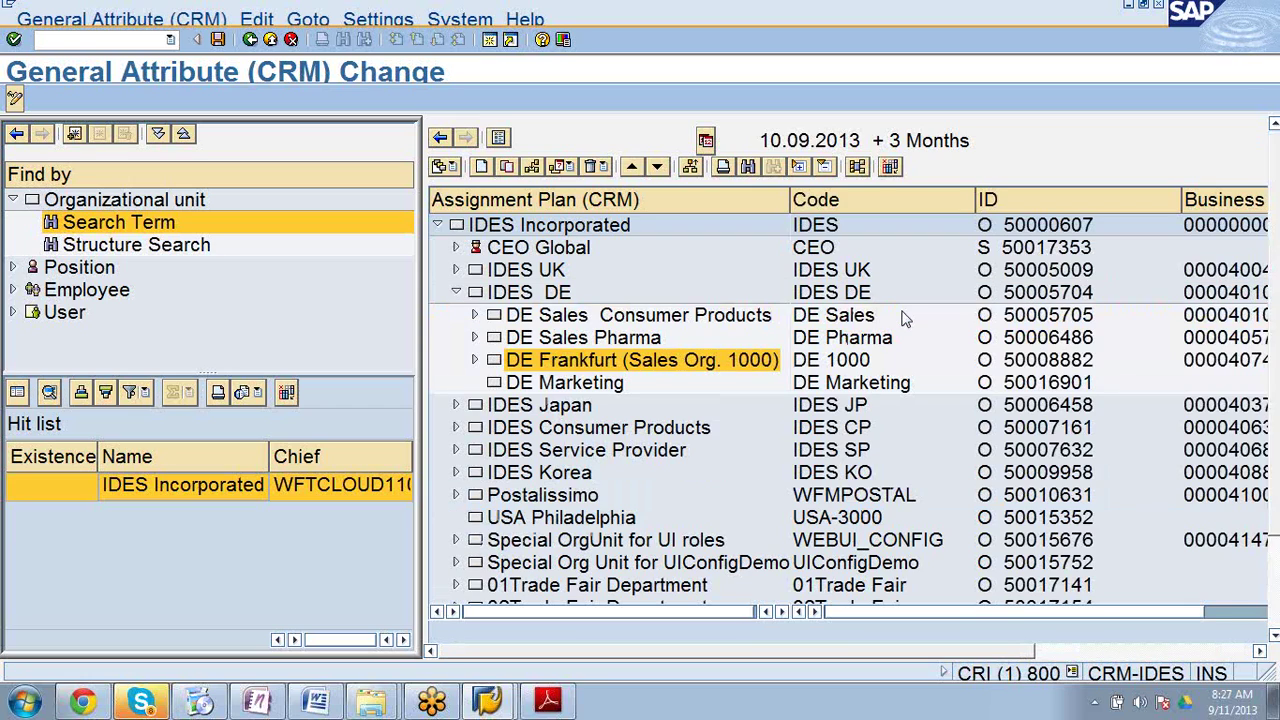
{"action": "left_click", "coordinate": [576, 386]}
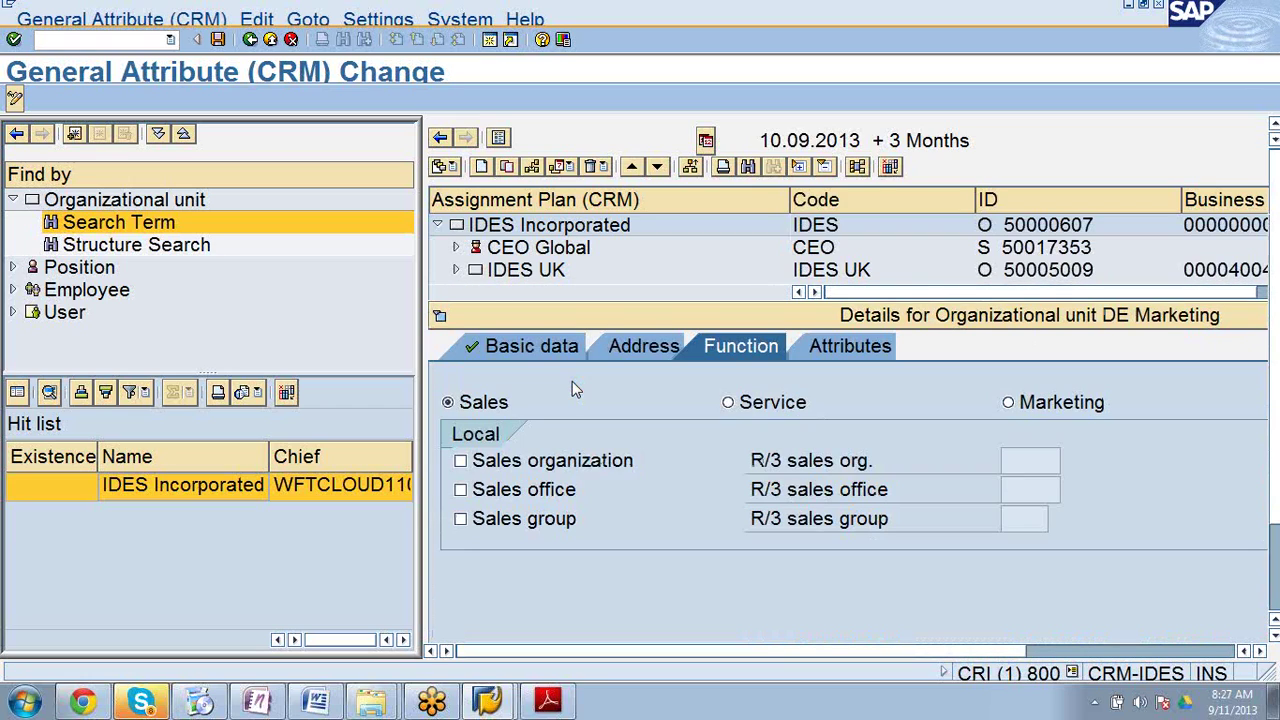
{"action": "left_click", "coordinate": [578, 315]}
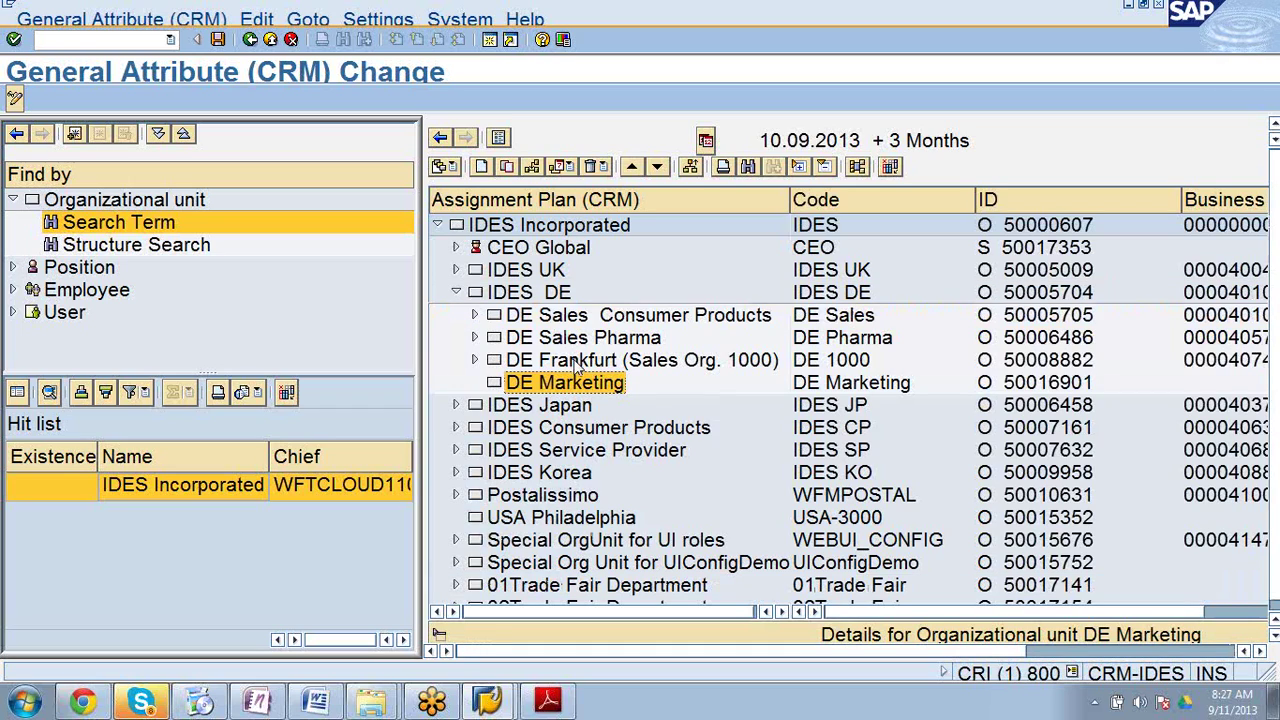
Step: Show the sales attributes of DE Frankfurt (Sales Org. 1000) and widen the Description column to read the attribute names
{"action": "left_click", "coordinate": [577, 360]}
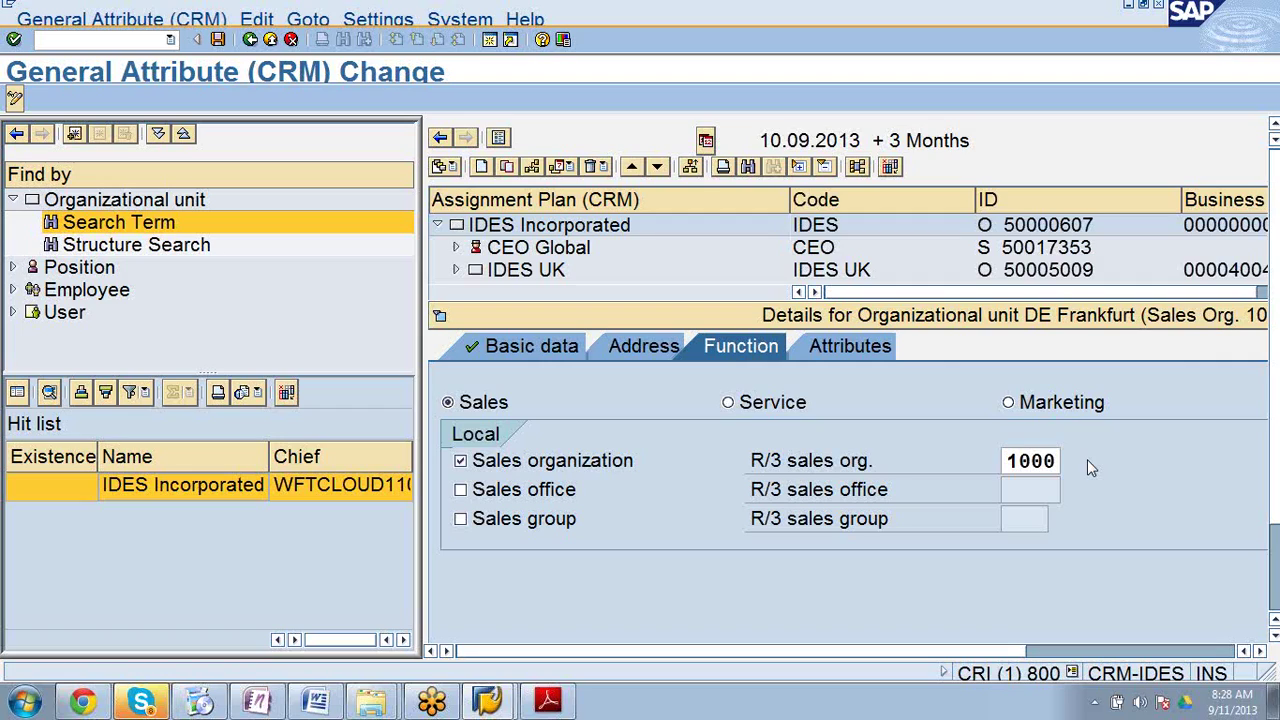
{"action": "left_click", "coordinate": [838, 348]}
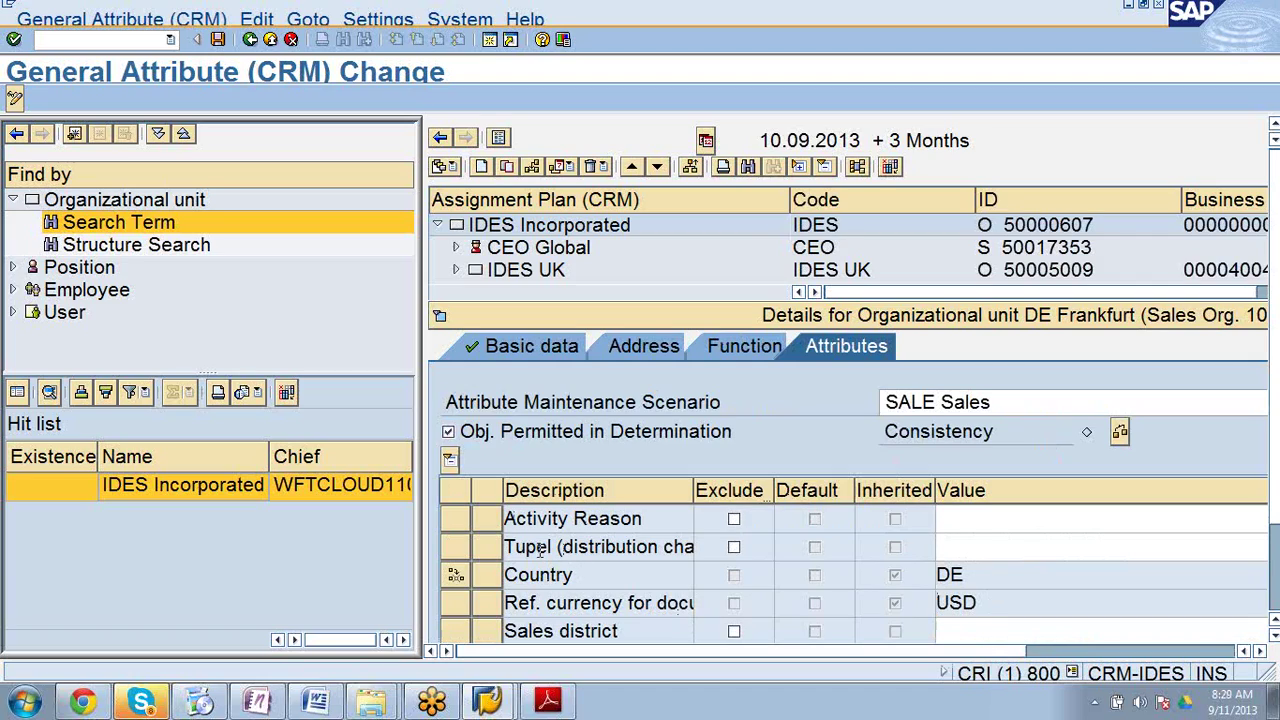
{"action": "left_click_drag", "start_coordinate": [692, 492], "coordinate": [780, 488]}
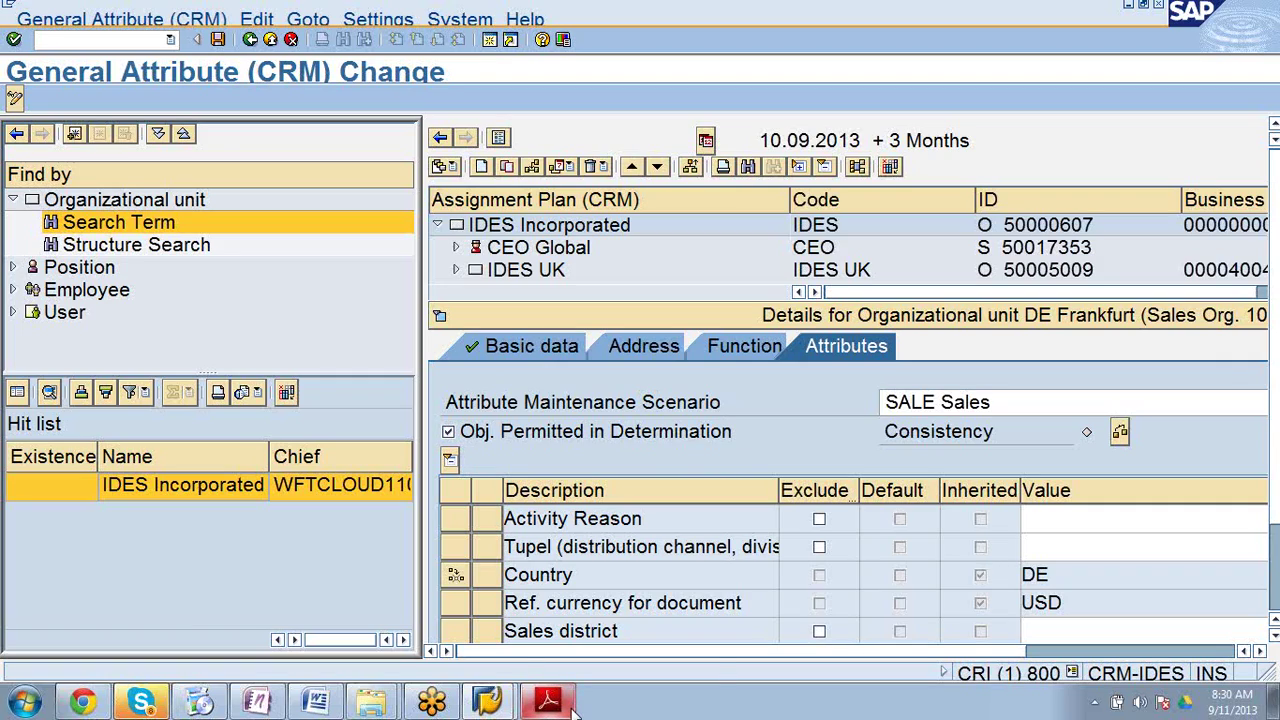
Step: Switch to the CR100 PDF in Adobe Reader and read from Figure 32 through the functions and attributes pages to Figure 39, Organizational Management: Overview
{"action": "mouse_move", "coordinate": [572, 706]}
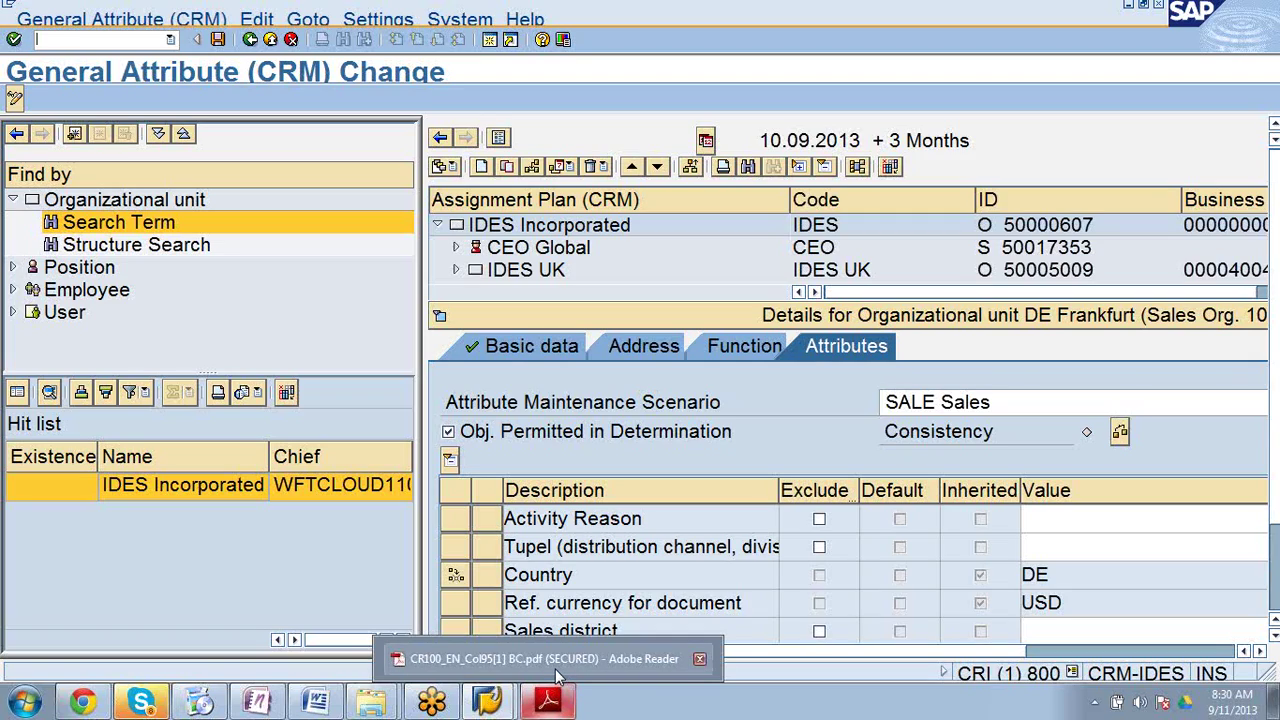
{"action": "left_click", "coordinate": [558, 677]}
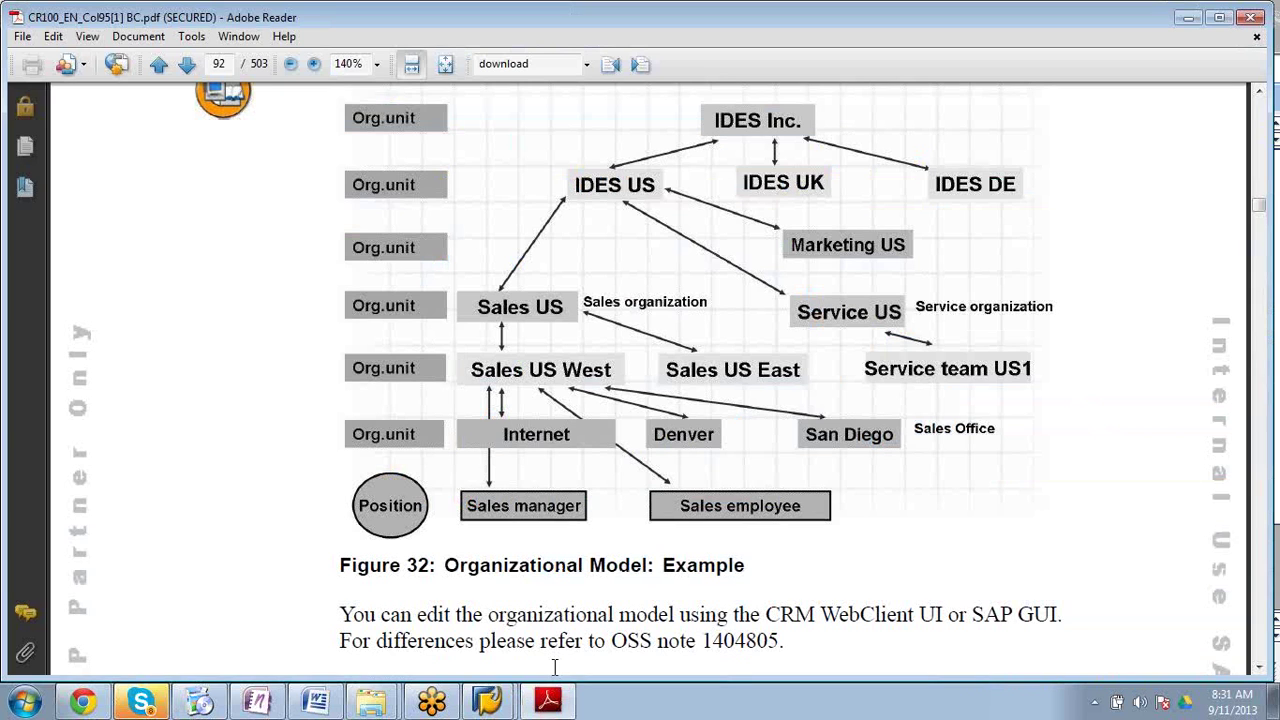
{"action": "scroll", "coordinate": [555, 667], "scroll_direction": "down", "scroll_amount": 10}
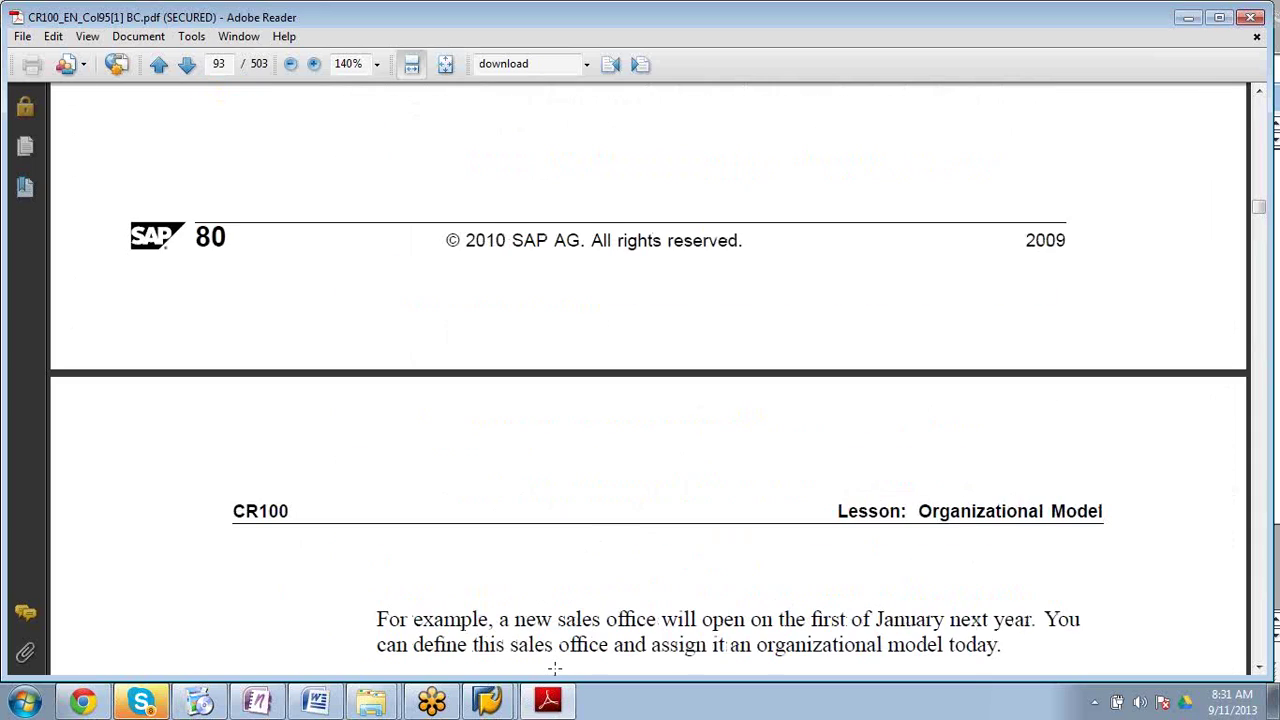
{"action": "scroll", "coordinate": [555, 667], "scroll_direction": "down", "scroll_amount": 20}
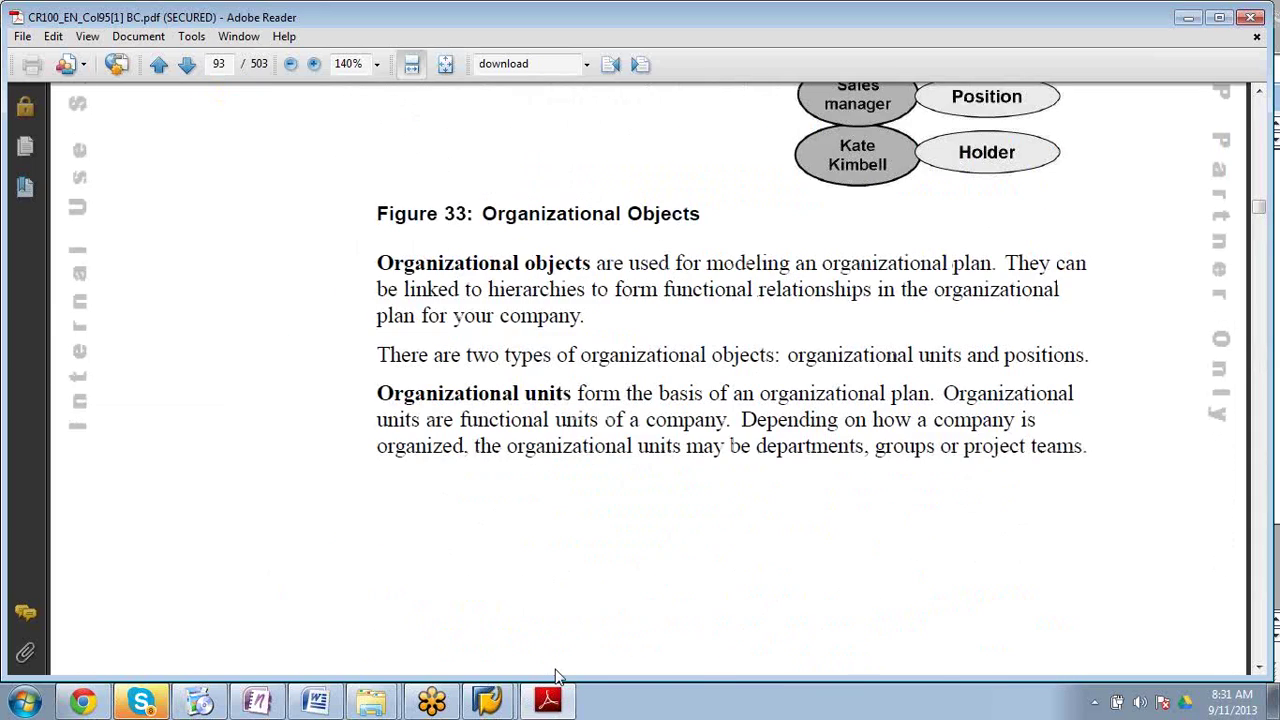
{"action": "scroll", "coordinate": [555, 667], "scroll_direction": "down", "scroll_amount": 20}
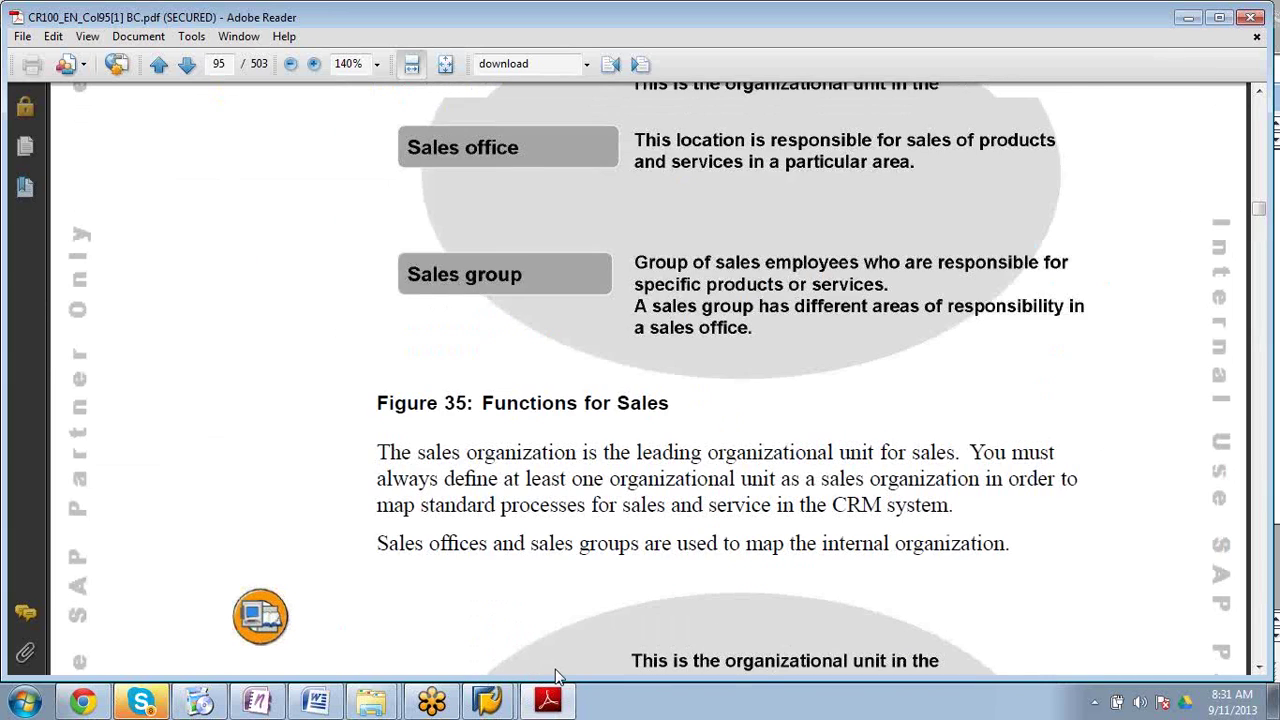
{"action": "scroll", "coordinate": [555, 667], "scroll_direction": "up", "scroll_amount": 15}
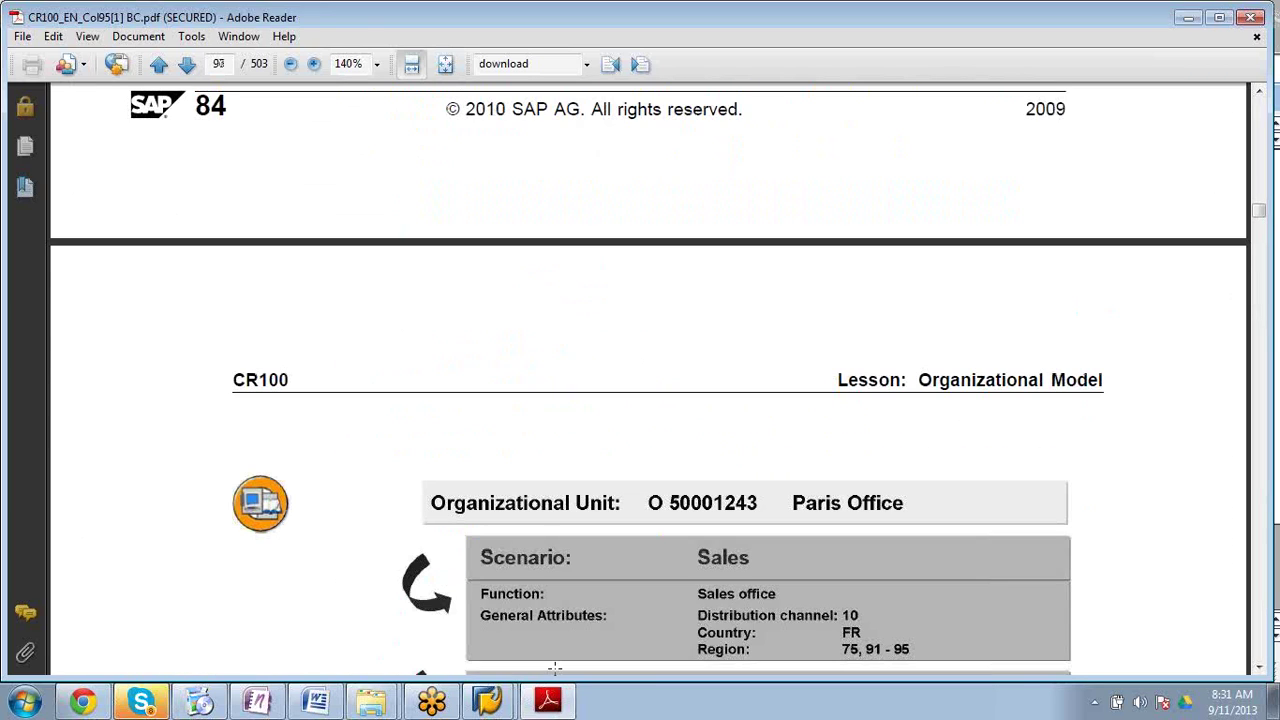
{"action": "scroll", "coordinate": [555, 667], "scroll_direction": "down", "scroll_amount": 5}
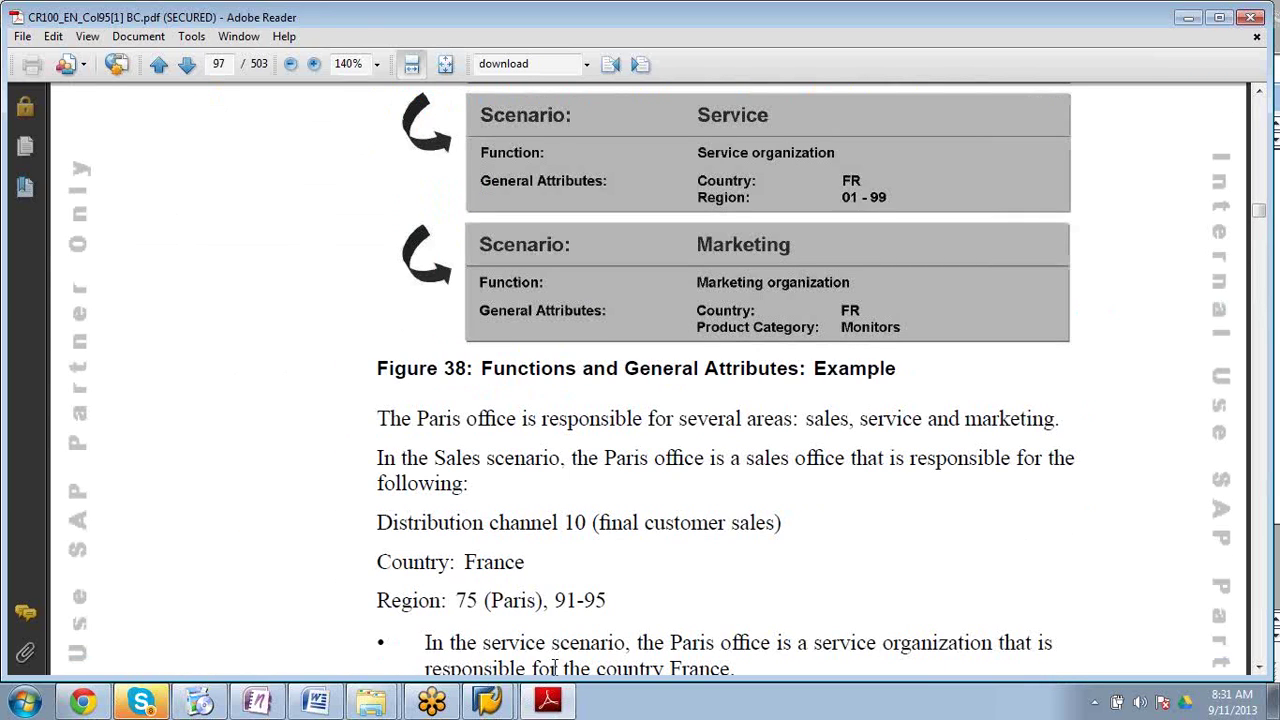
{"action": "scroll", "coordinate": [555, 667], "scroll_direction": "down", "scroll_amount": 10}
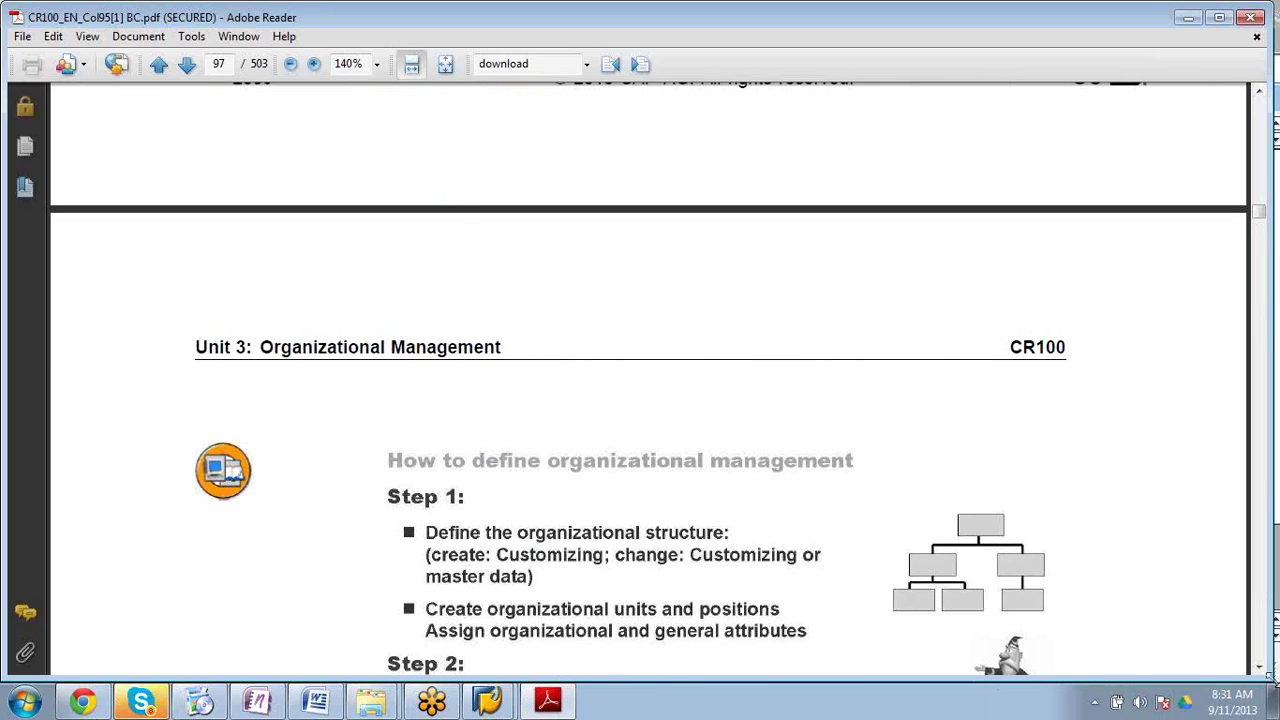
{"action": "left_click", "coordinate": [1259, 667]}
{"action": "scroll", "coordinate": [1259, 674], "scroll_direction": "down", "scroll_amount": 5}
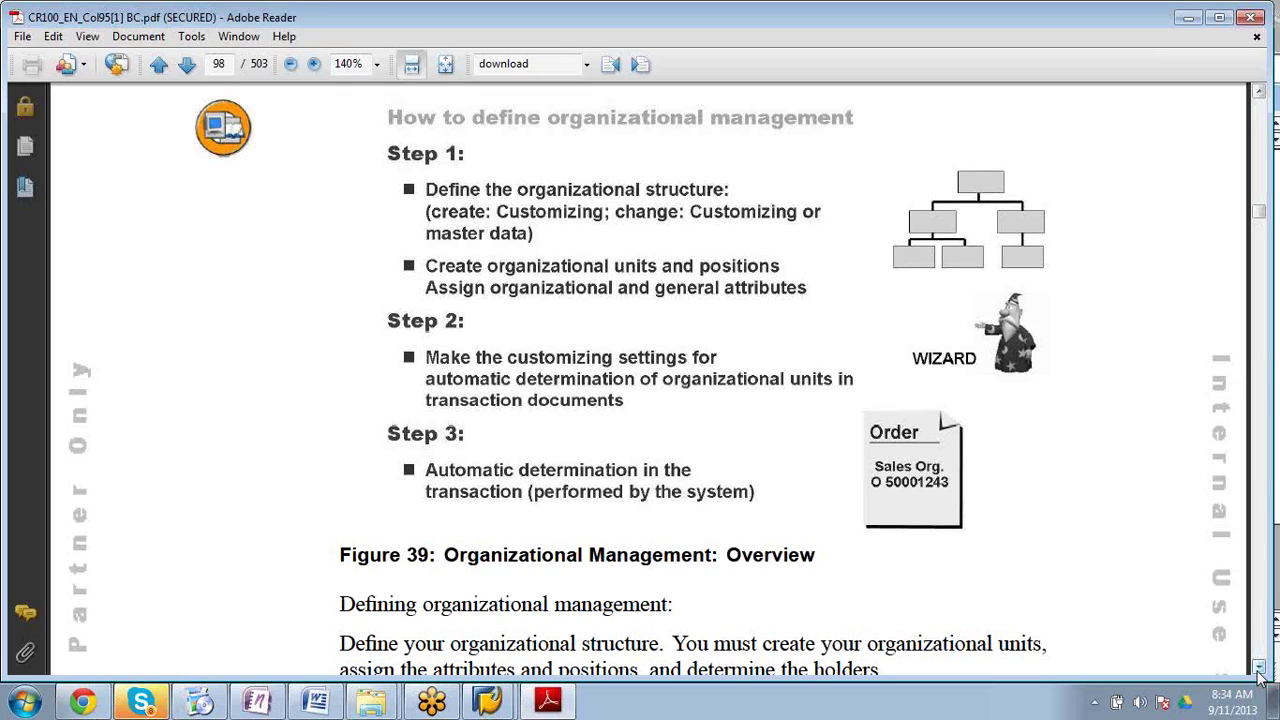
Step: Switch back to the General Attribute (CRM) Change window in SAP and search for organizational units named IDES INC
{"action": "mouse_move", "coordinate": [497, 708]}
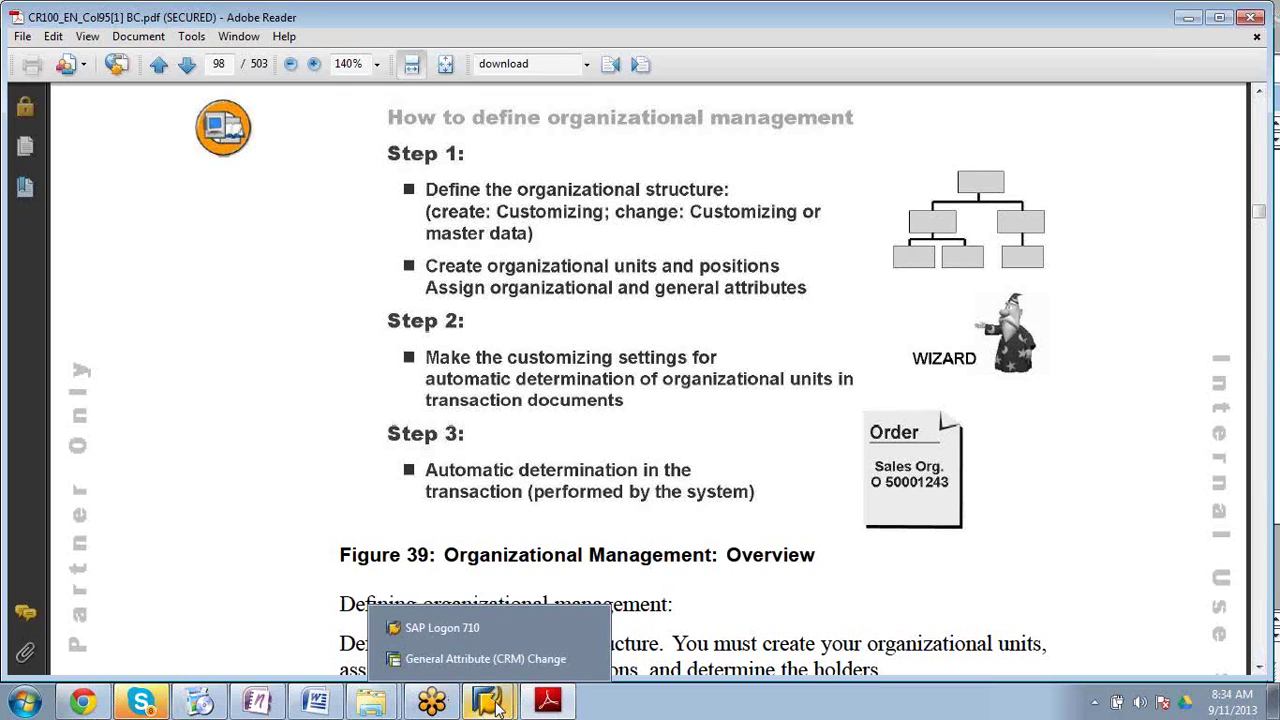
{"action": "left_click", "coordinate": [486, 659]}
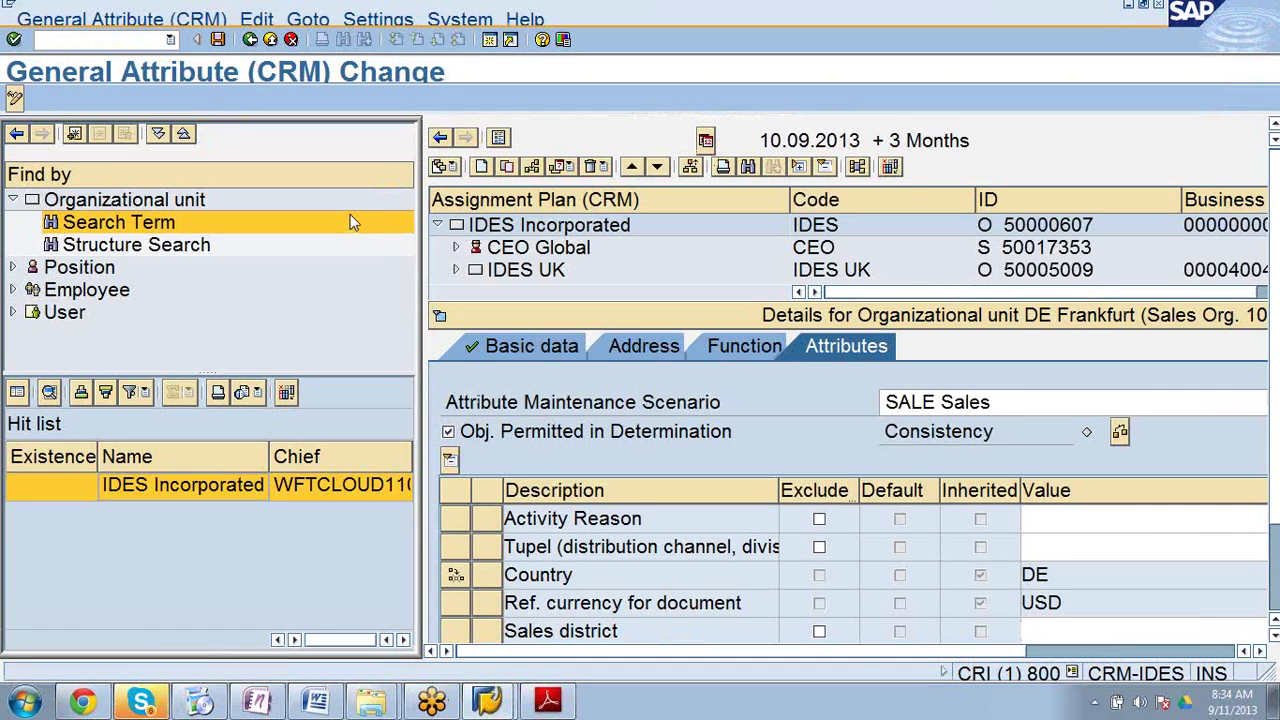
{"action": "left_click", "coordinate": [11, 202]}
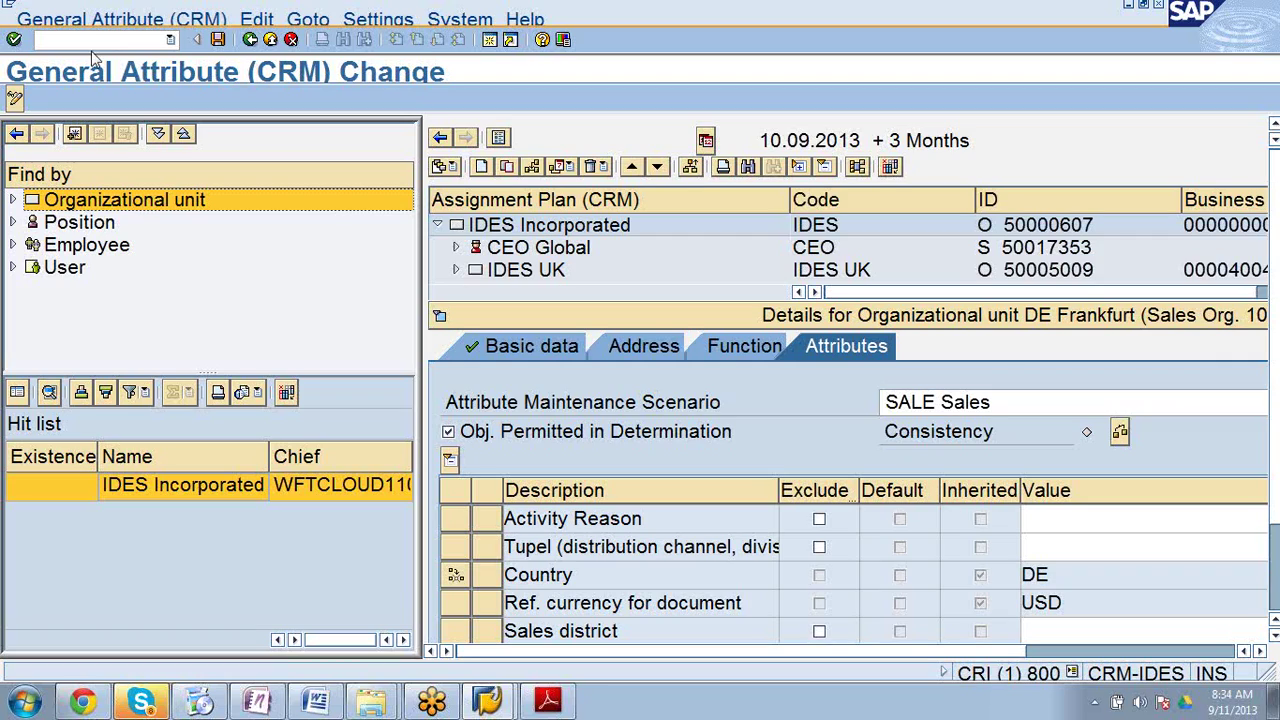
{"action": "left_click", "coordinate": [72, 202]}
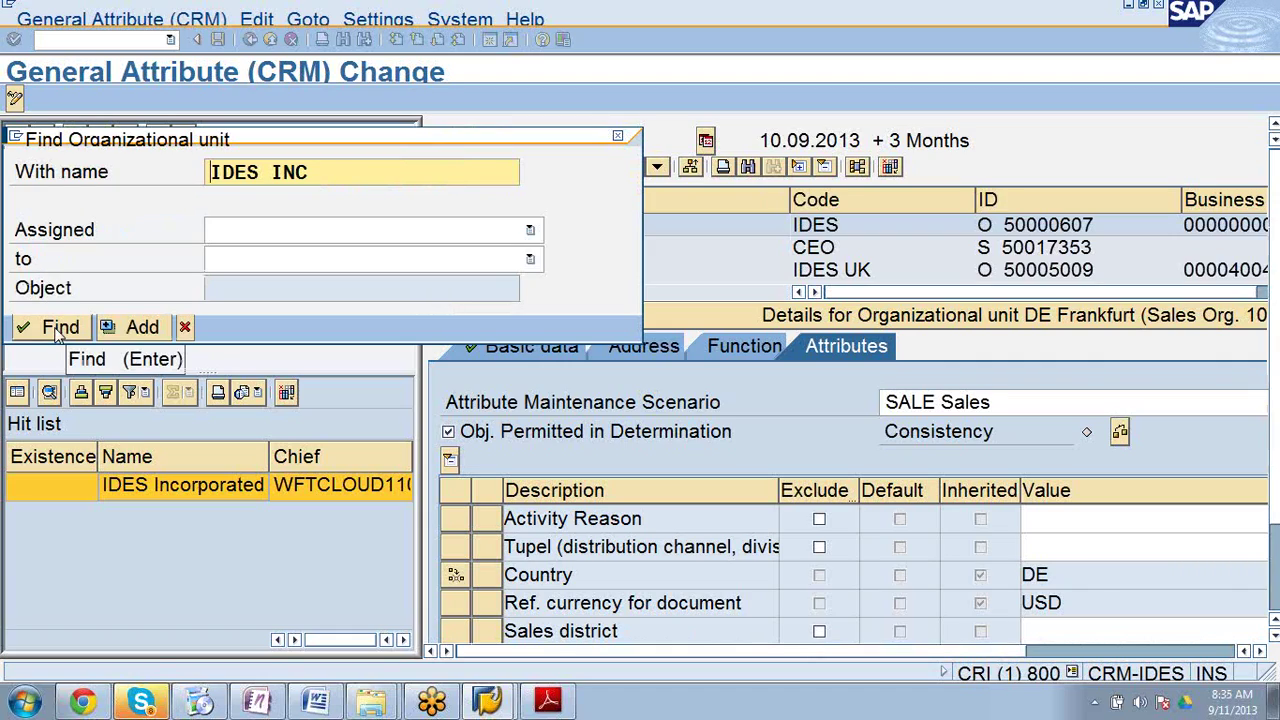
{"action": "left_click", "coordinate": [58, 335]}
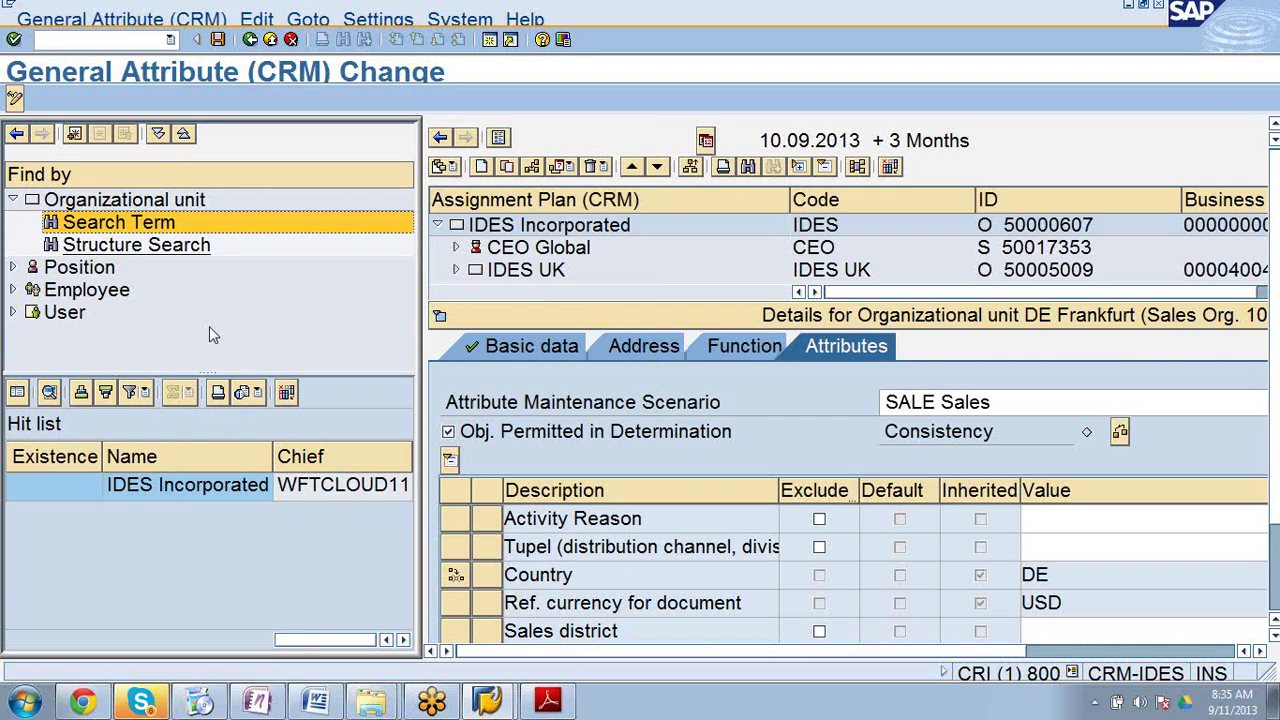
Step: Repeat the search term search for organizational units with the name shortened to IDES
{"action": "left_click", "coordinate": [172, 222]}
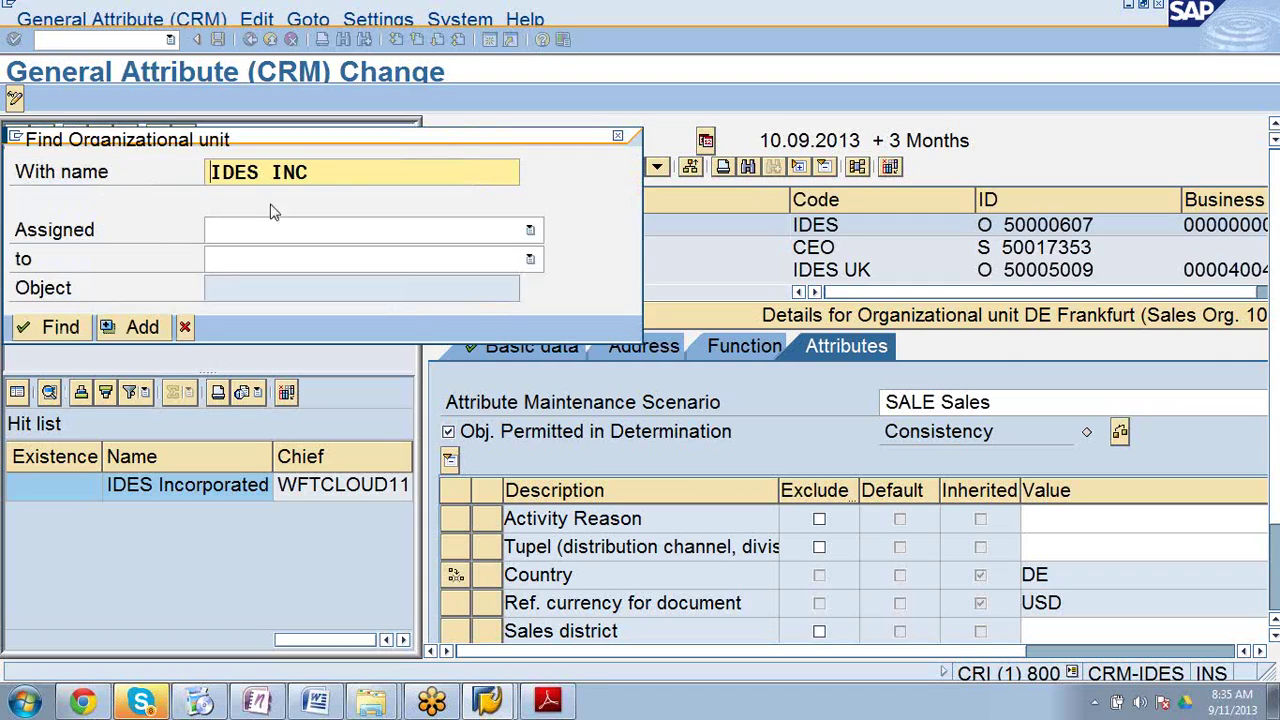
{"action": "left_click", "coordinate": [359, 172]}
{"action": "key", "text": "BackSpace"}
{"action": "key", "text": "BackSpace"}
{"action": "key", "text": "BackSpace"}
{"action": "key", "text": "BackSpace"}
{"action": "key", "text": "Return"}
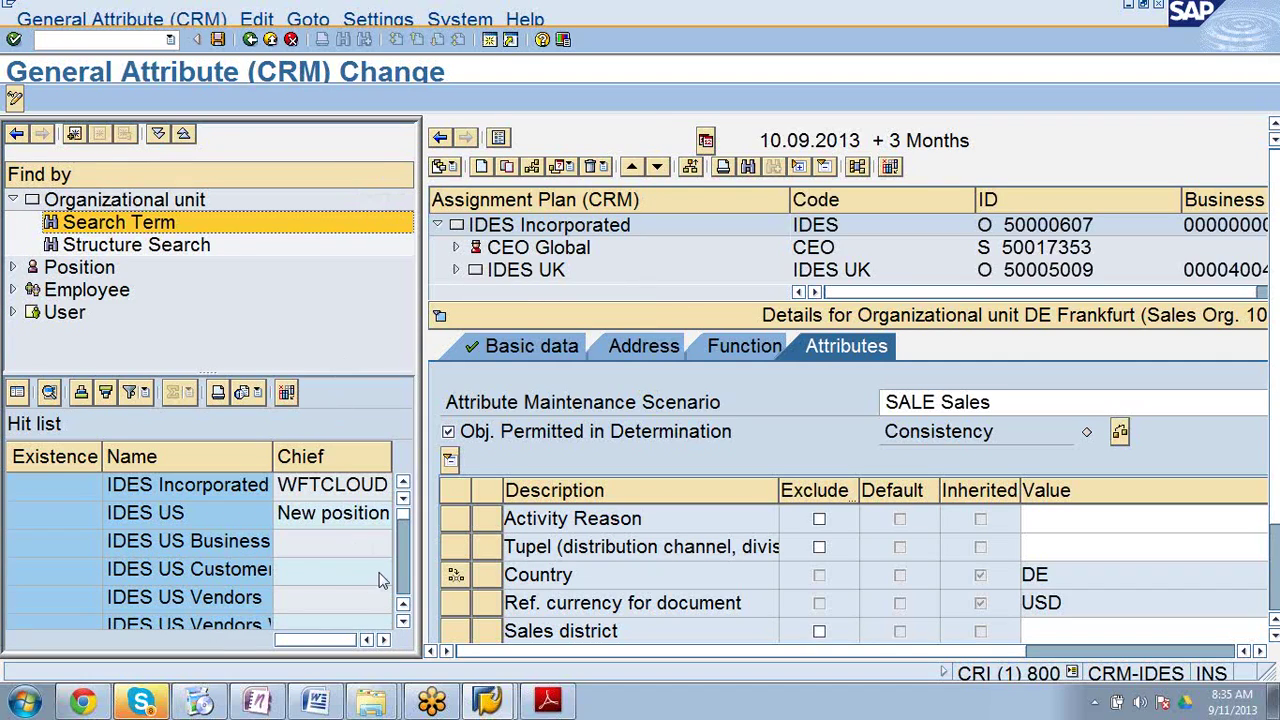
Step: Look through the whole hit list of IDES organizational units and return to its first entry
{"action": "left_click", "coordinate": [401, 622]}
{"action": "left_click", "coordinate": [401, 622]}
{"action": "left_click", "coordinate": [401, 622]}
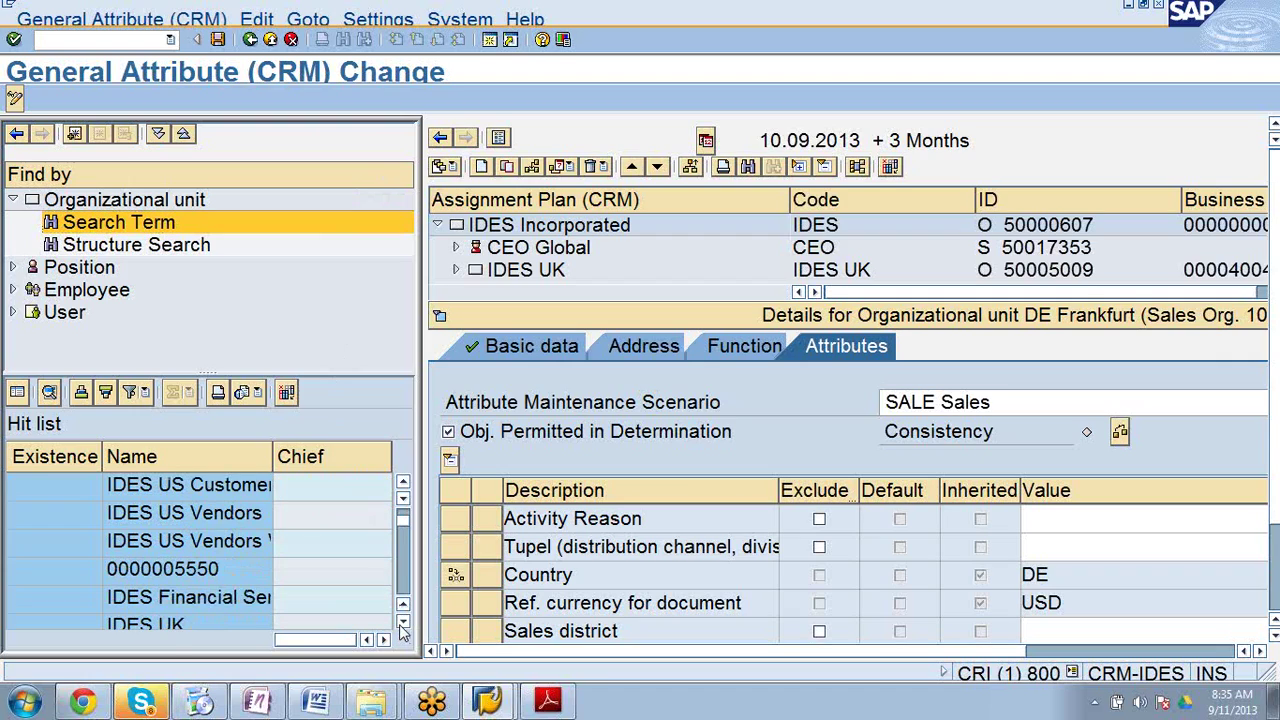
{"action": "left_click", "coordinate": [401, 622]}
{"action": "left_click", "coordinate": [401, 622]}
{"action": "left_click", "coordinate": [401, 622]}
{"action": "left_click", "coordinate": [400, 622]}
{"action": "left_click", "coordinate": [400, 622]}
{"action": "left_click", "coordinate": [400, 622]}
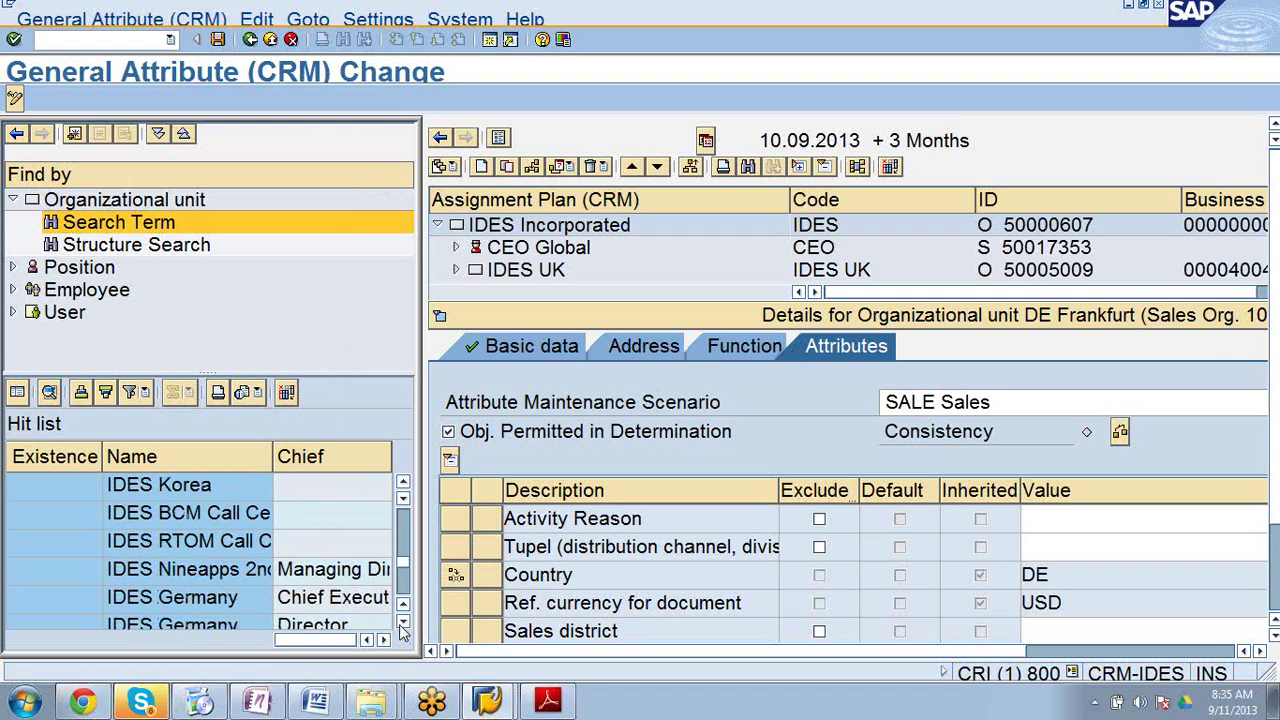
{"action": "left_click", "coordinate": [400, 622]}
{"action": "left_click", "coordinate": [400, 622]}
{"action": "left_click", "coordinate": [400, 622]}
{"action": "left_click", "coordinate": [400, 622]}
{"action": "left_click", "coordinate": [400, 622]}
{"action": "left_click", "coordinate": [400, 622]}
{"action": "left_click", "coordinate": [400, 622]}
{"action": "left_click", "coordinate": [400, 622]}
{"action": "left_click", "coordinate": [400, 622]}
{"action": "left_click", "coordinate": [400, 622]}
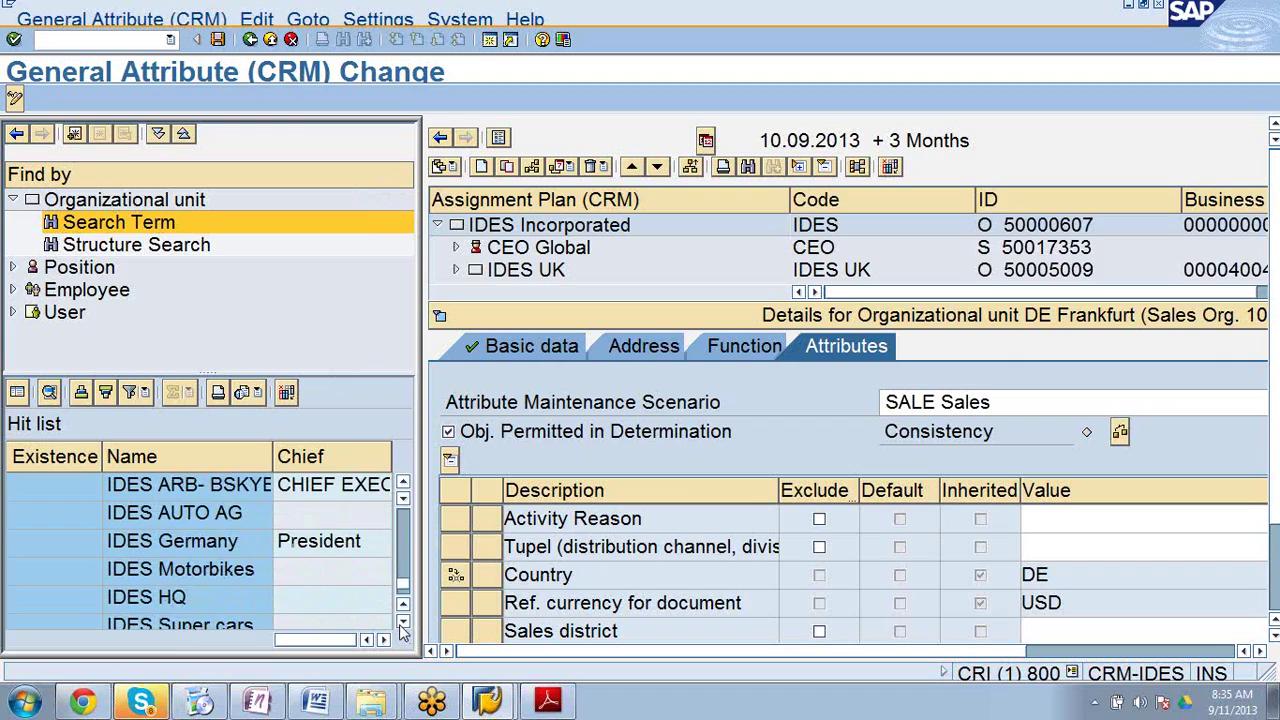
{"action": "left_click", "coordinate": [400, 622]}
{"action": "left_click", "coordinate": [400, 622]}
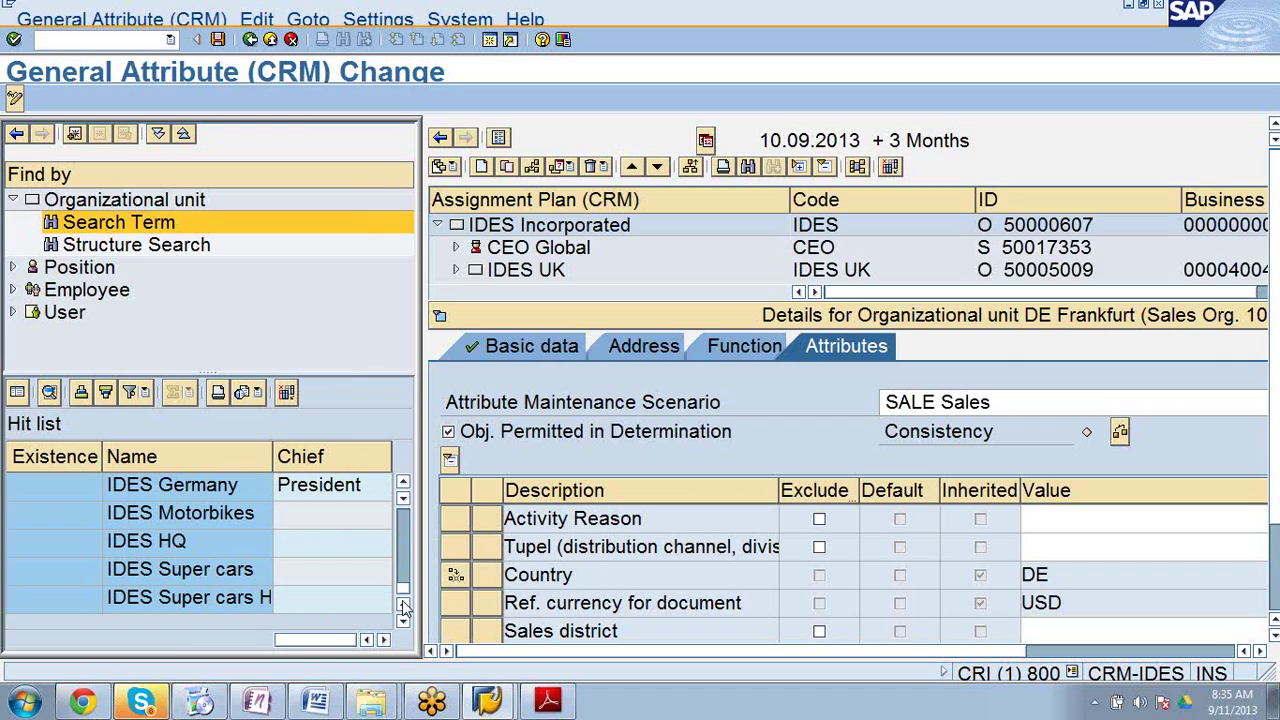
{"action": "left_click_drag", "start_coordinate": [403, 597], "coordinate": [410, 512]}
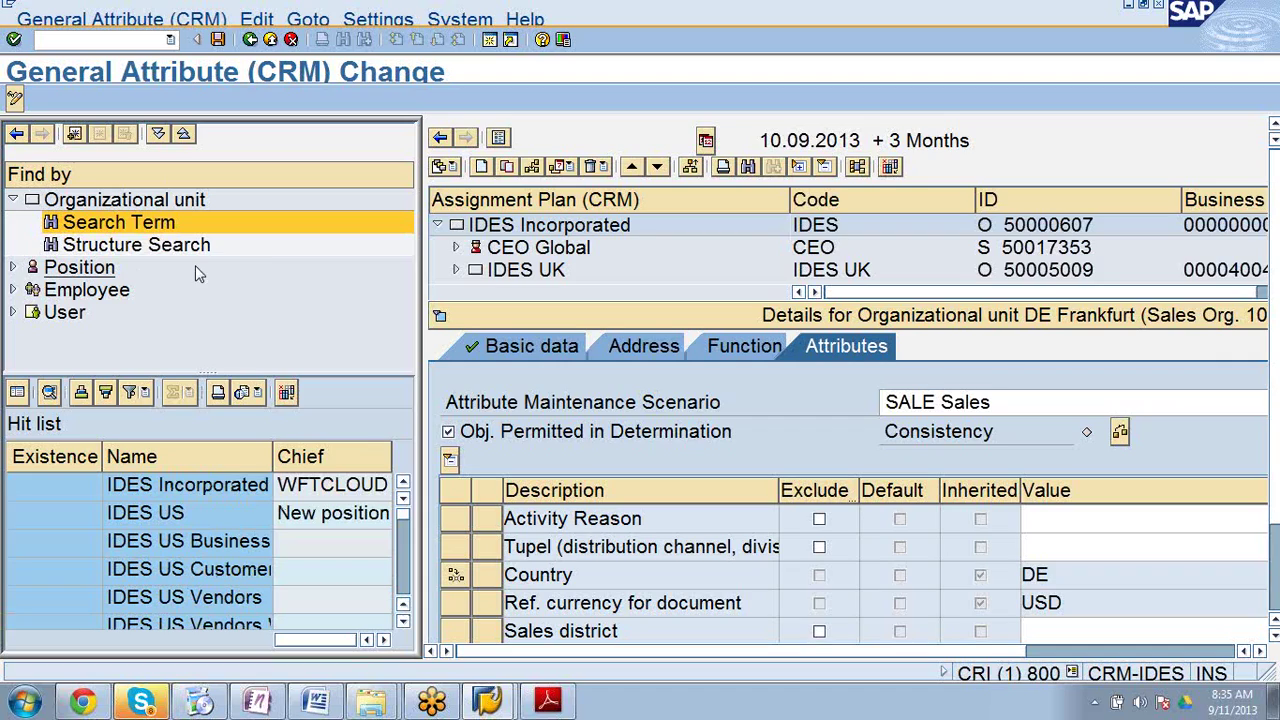
Step: Run the search term search for organizational units with the name left empty
{"action": "double_click", "coordinate": [155, 222]}
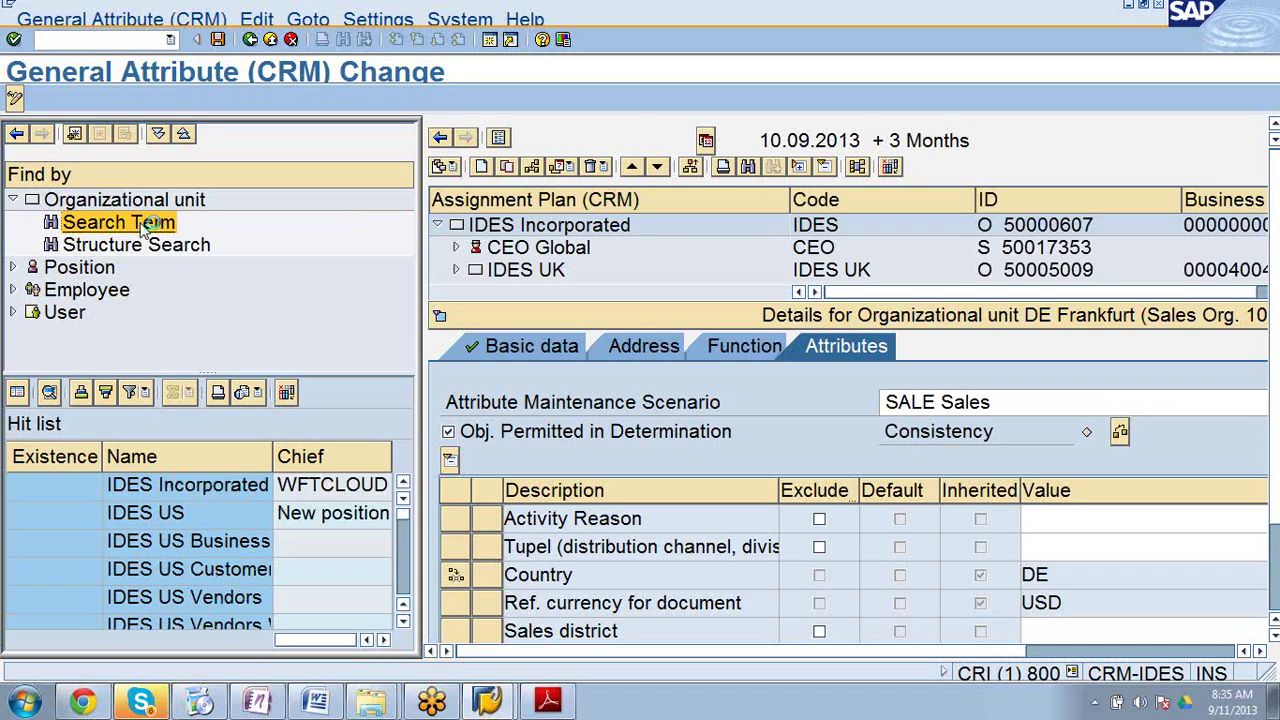
{"action": "key", "text": "BackSpace"}
{"action": "key", "text": "BackSpace"}
{"action": "key", "text": "BackSpace"}
{"action": "key", "text": "BackSpace"}
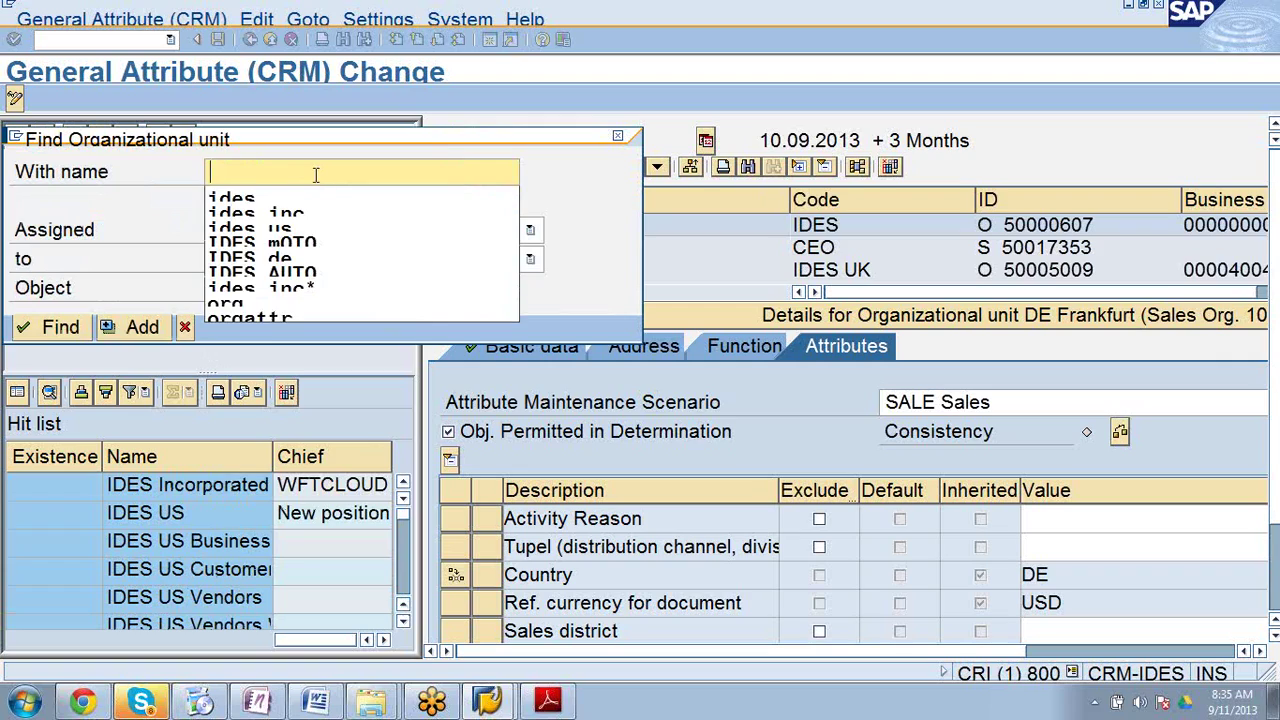
{"action": "key", "text": "Return"}
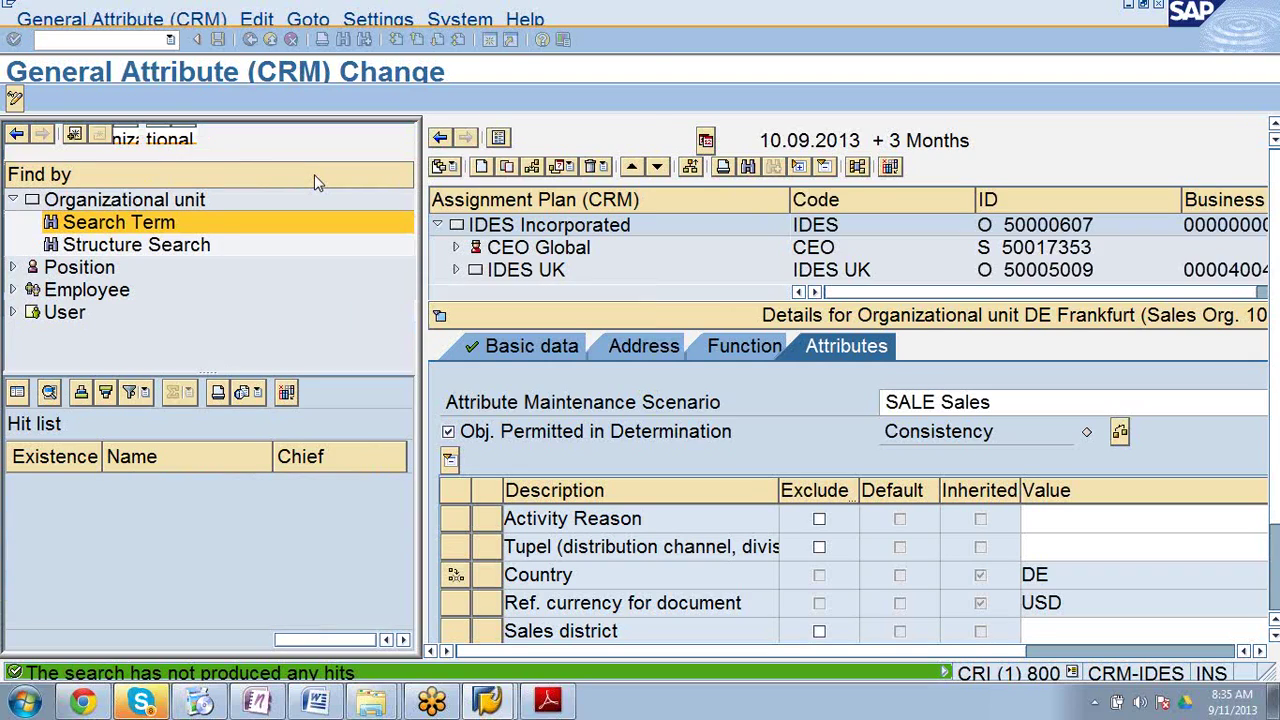
Step: Run a structure search for organizational units and browse the resulting list to the IDES entries
{"action": "double_click", "coordinate": [115, 245]}
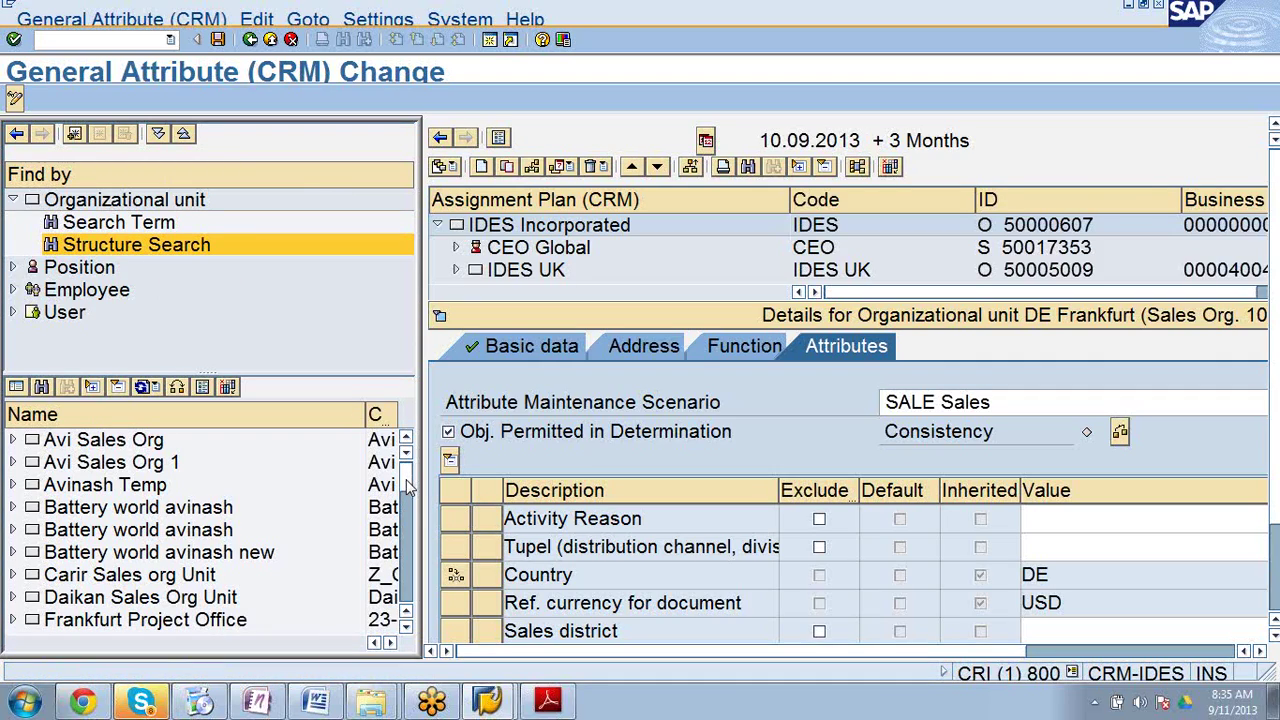
{"action": "left_click_drag", "start_coordinate": [406, 480], "coordinate": [408, 513]}
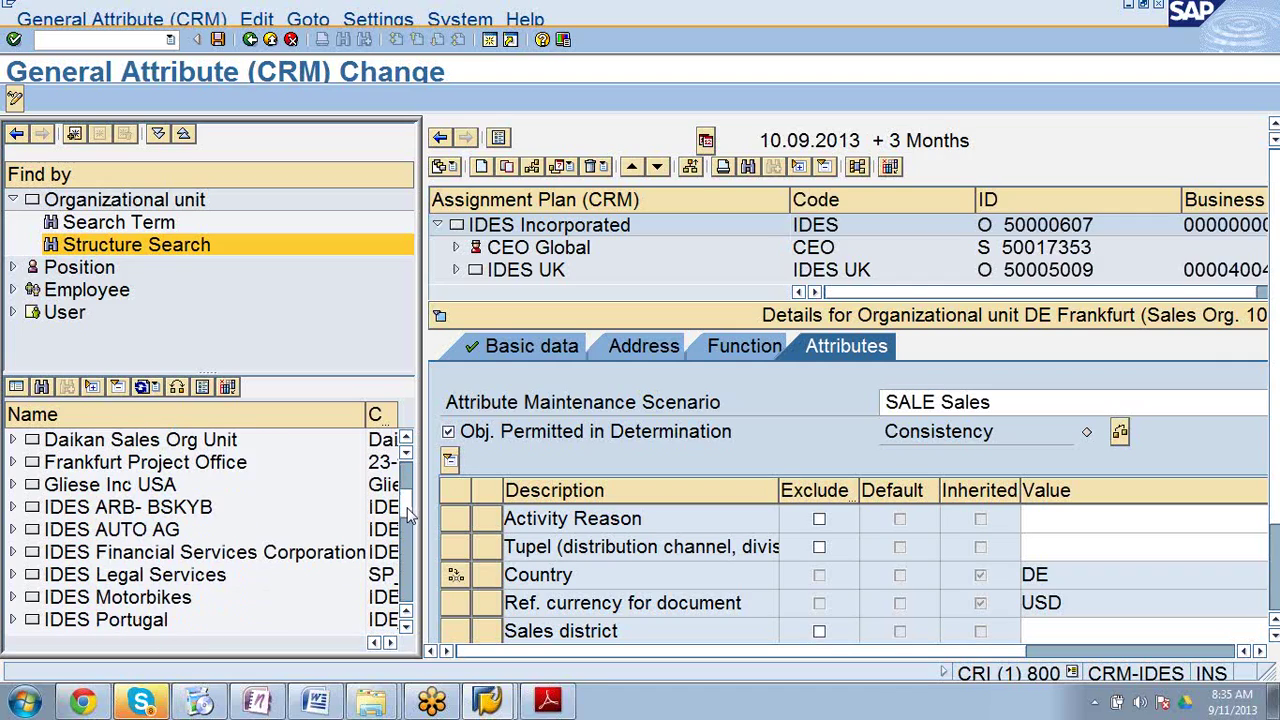
{"action": "mouse_move", "coordinate": [408, 513]}
{"action": "left_mouse_down"}
{"action": "mouse_move", "coordinate": [415, 600]}
{"action": "mouse_move", "coordinate": [408, 481]}
{"action": "mouse_move", "coordinate": [408, 504]}
{"action": "left_mouse_up"}
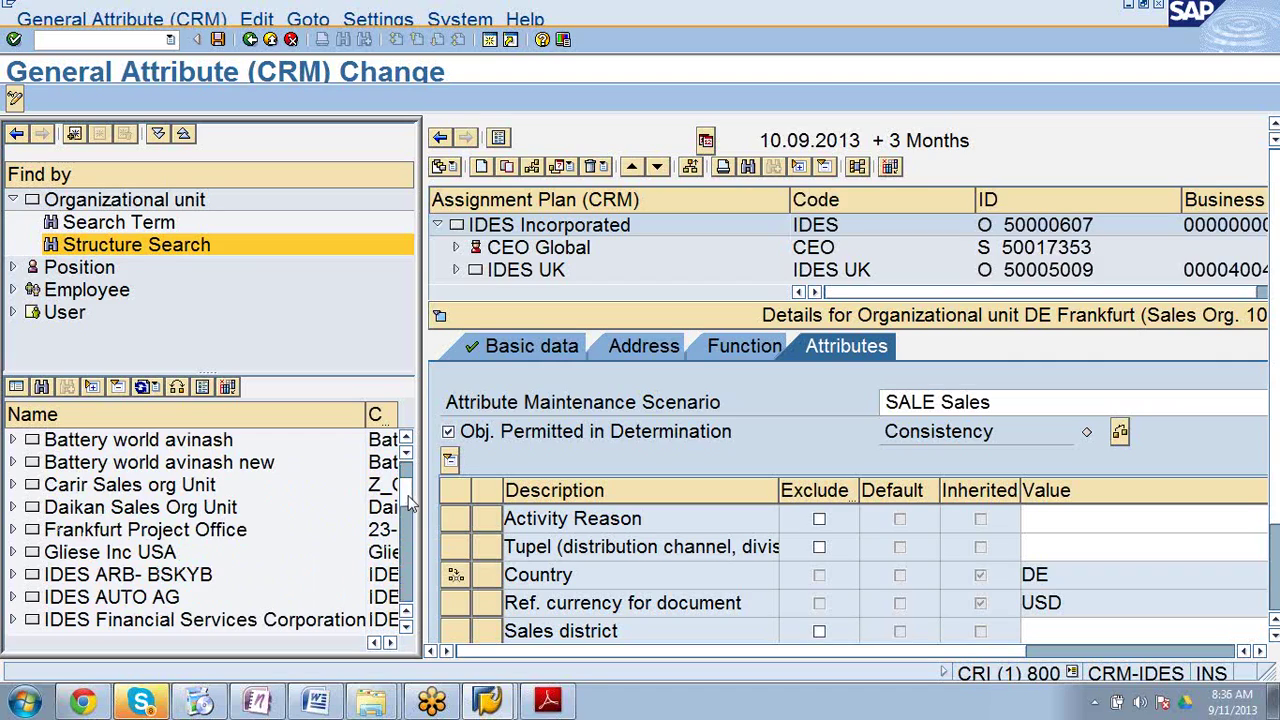
{"action": "mouse_move", "coordinate": [408, 495]}
{"action": "left_mouse_down"}
{"action": "mouse_move", "coordinate": [414, 553]}
{"action": "mouse_move", "coordinate": [413, 493]}
{"action": "mouse_move", "coordinate": [413, 512]}
{"action": "left_mouse_up"}
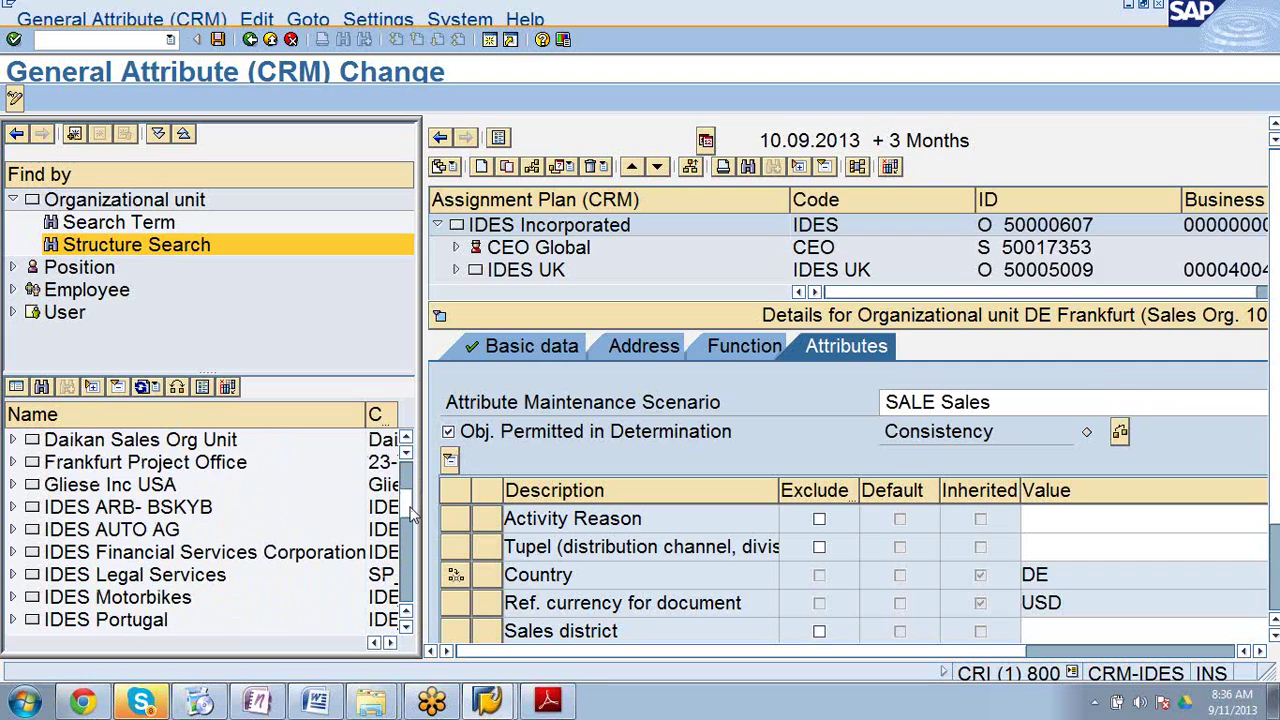
Step: Open the IDES Motorbikes unit from the structure list in the assignment plan
{"action": "left_click", "coordinate": [97, 556]}
{"action": "left_click", "coordinate": [116, 597]}
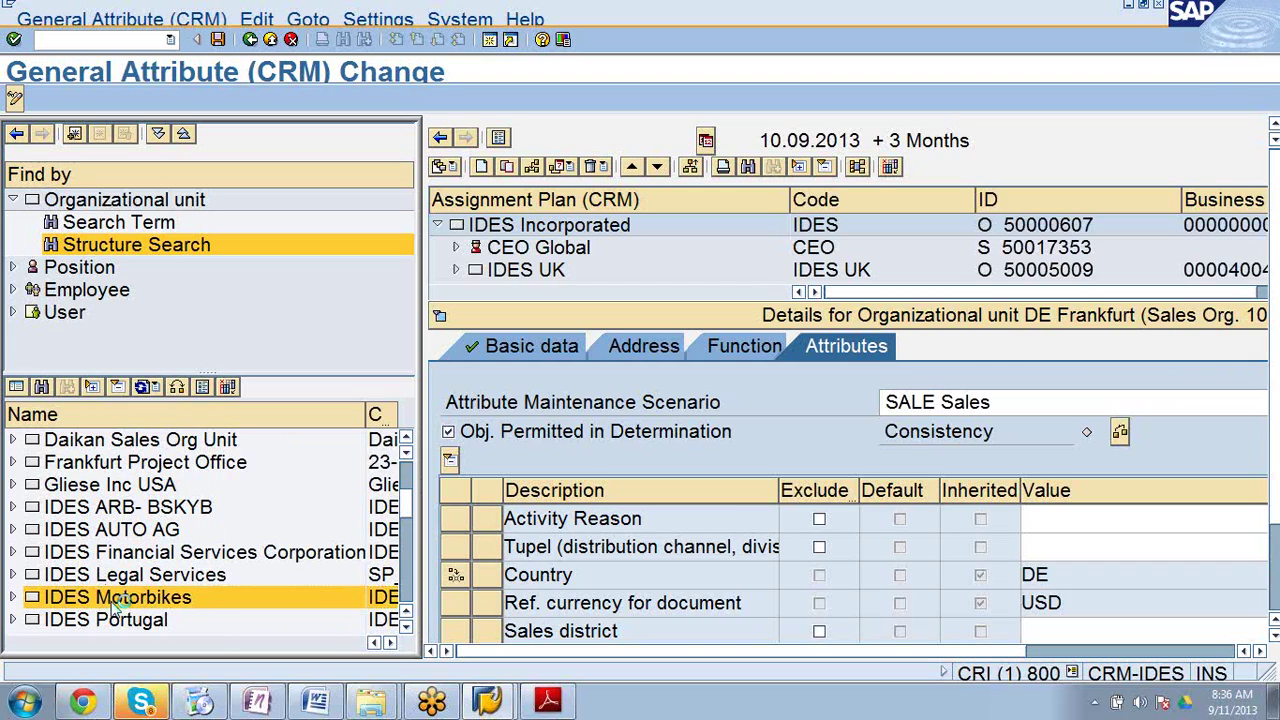
{"action": "double_click", "coordinate": [116, 597]}
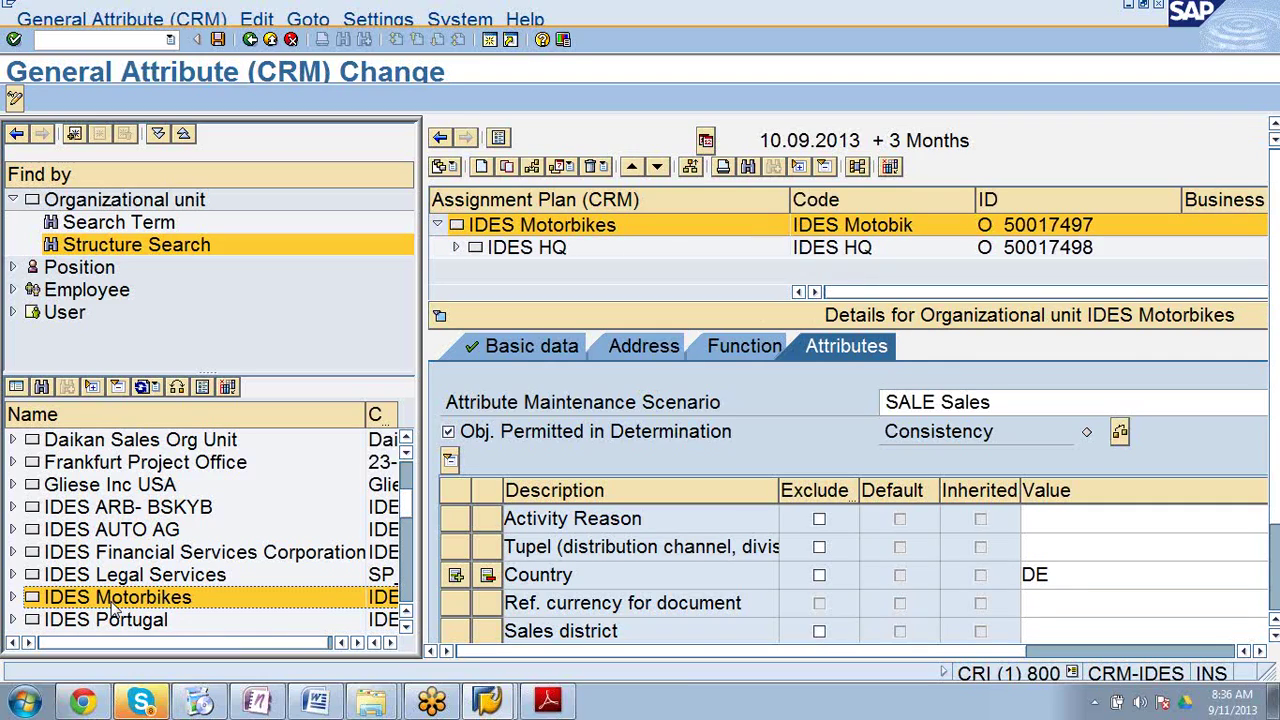
Step: Select IDES AUTO AG in the structure list and IDES HQ under IDES Motorbikes, and minimize SAP to return to the CR100 PDF
{"action": "left_click", "coordinate": [122, 537]}
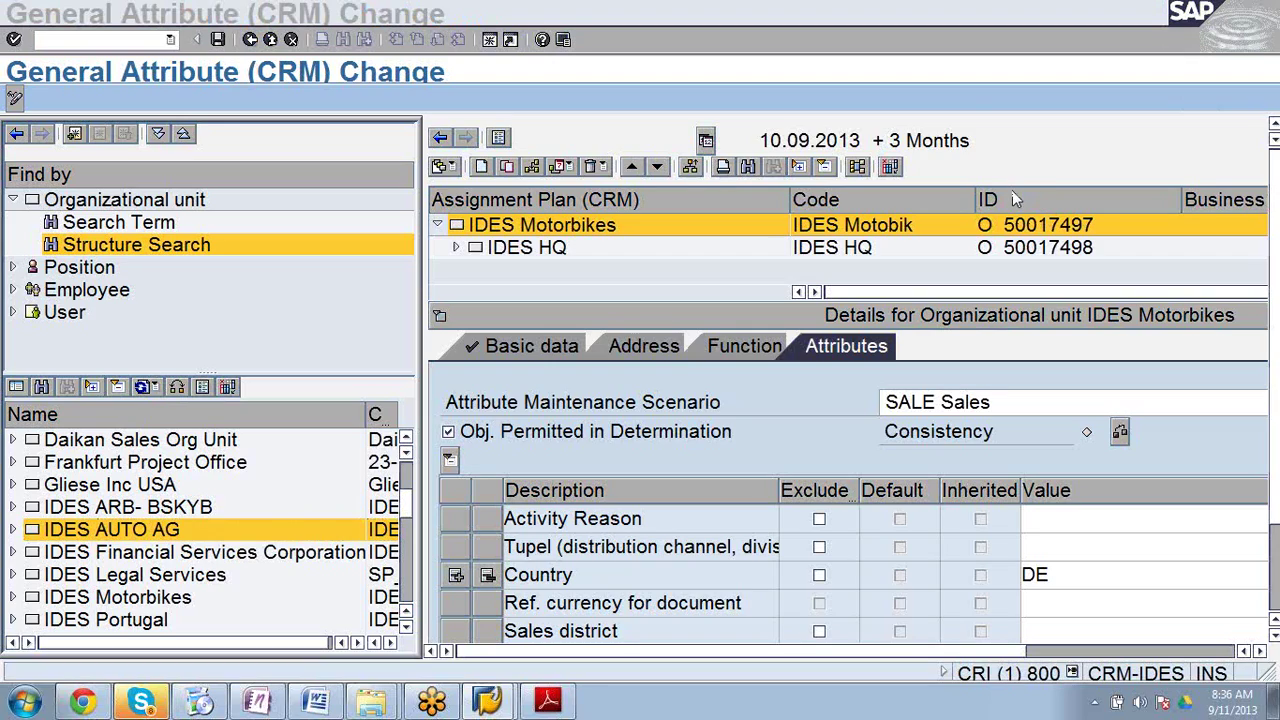
{"action": "left_click", "coordinate": [406, 441]}
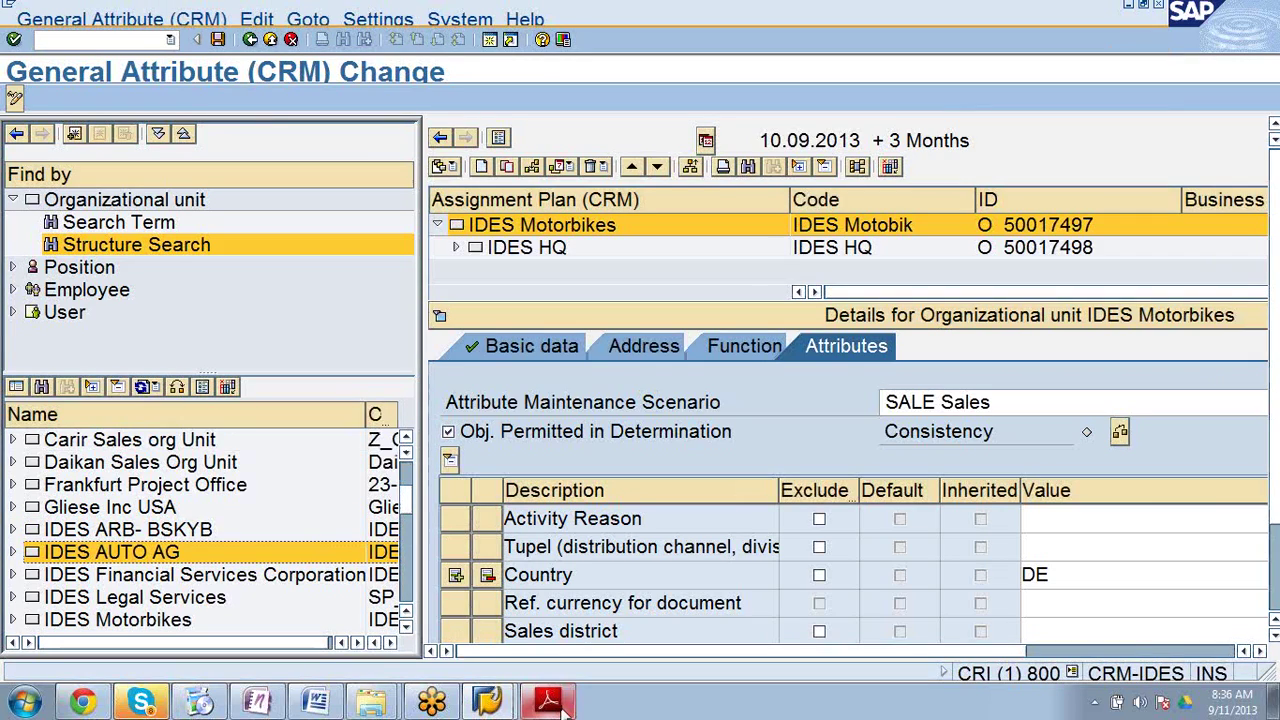
{"action": "mouse_move", "coordinate": [563, 708]}
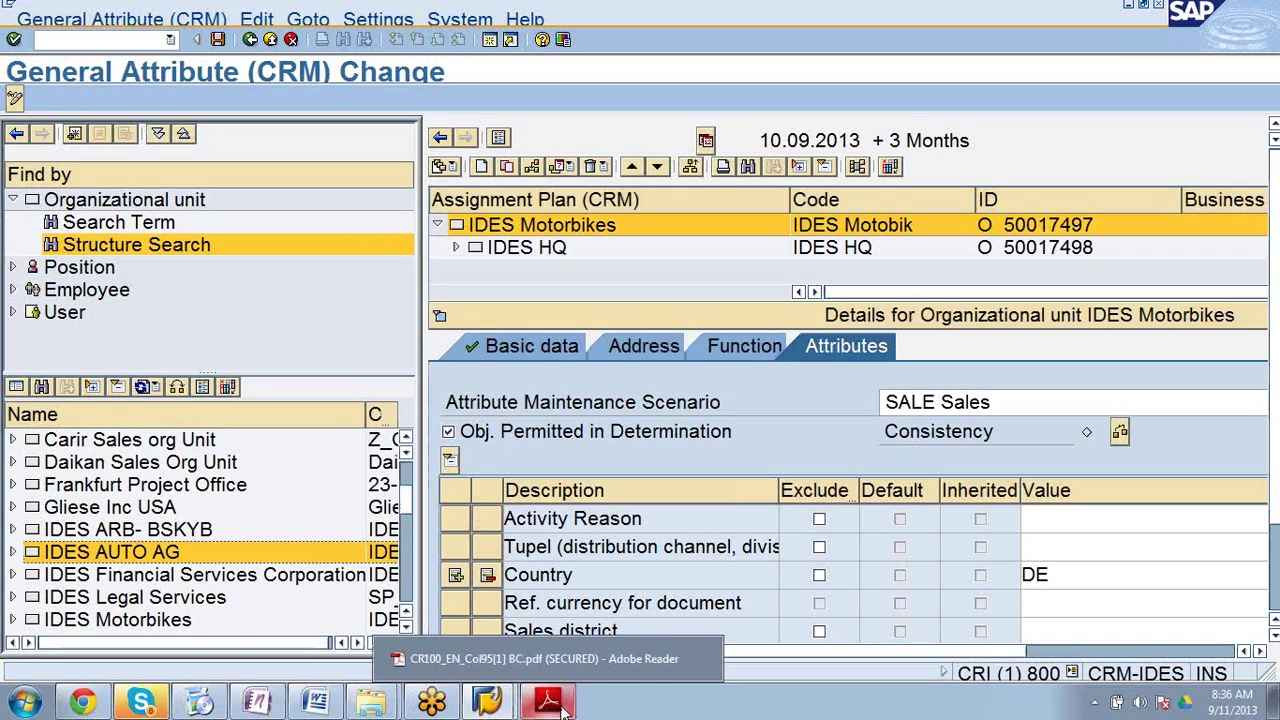
{"action": "left_click", "coordinate": [548, 248]}
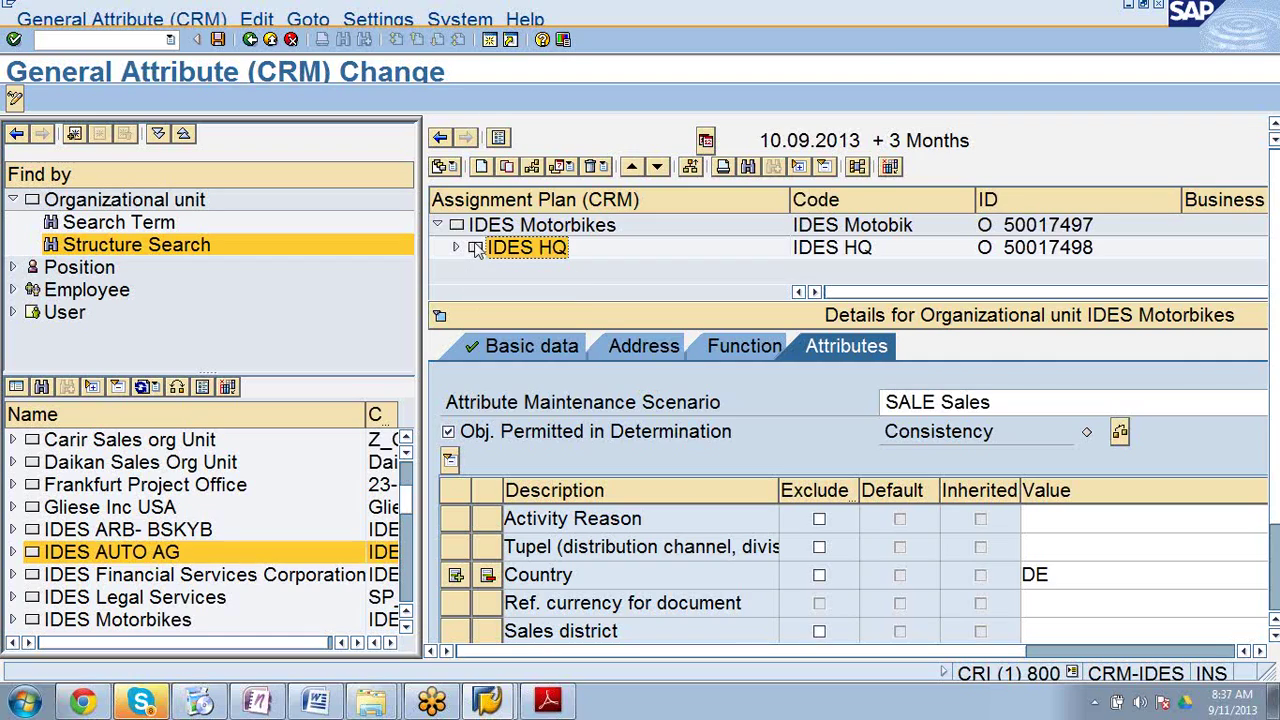
{"action": "left_click", "coordinate": [1128, 5]}
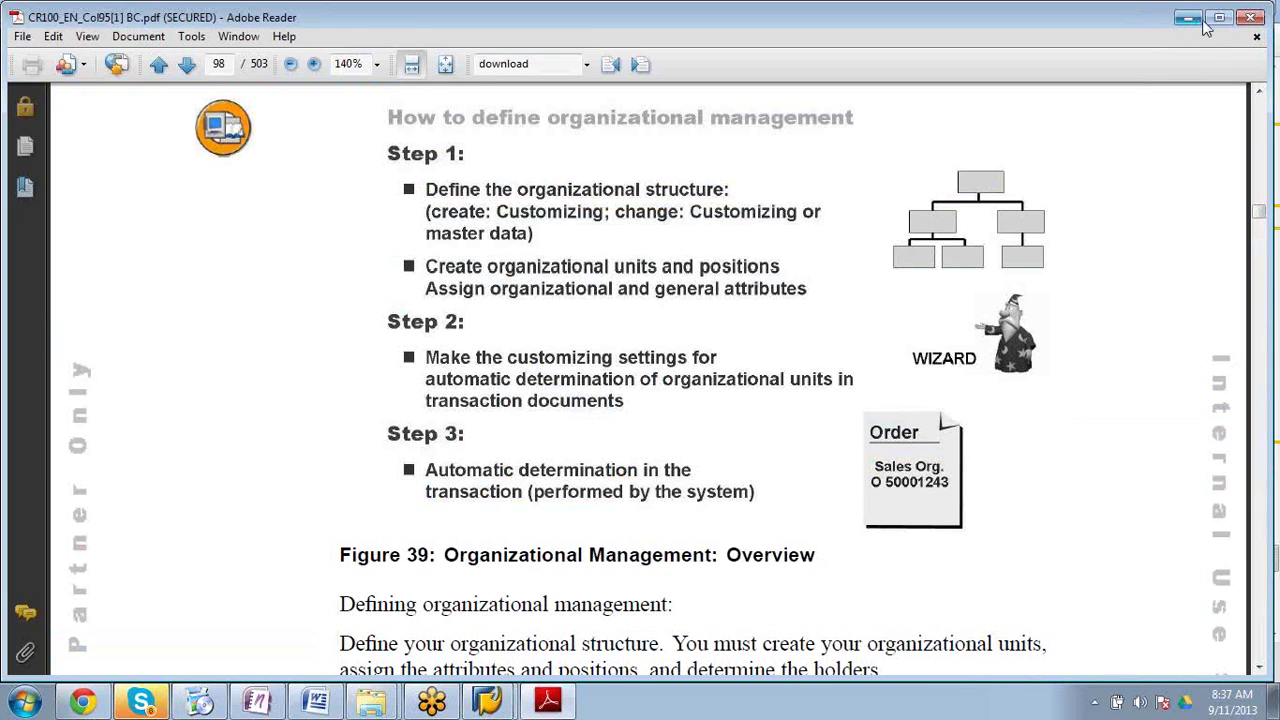